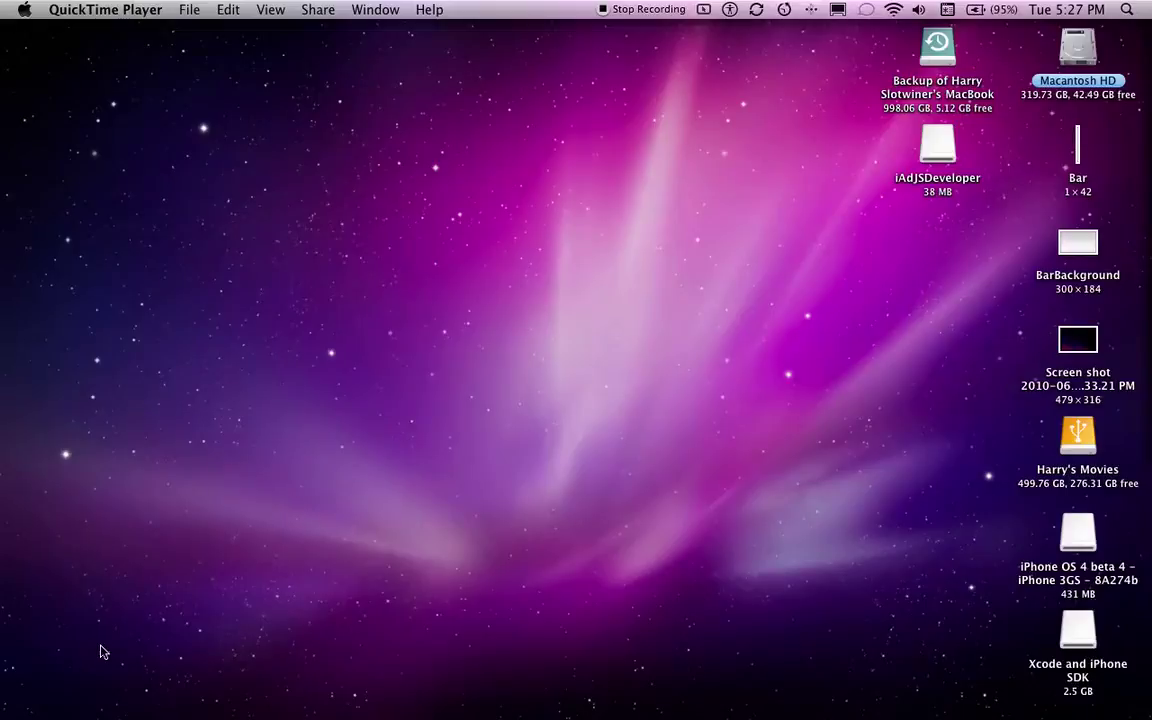
- Bring Safari to the front from the Dock
mouse_move(116, 714)
left_click(165, 690)
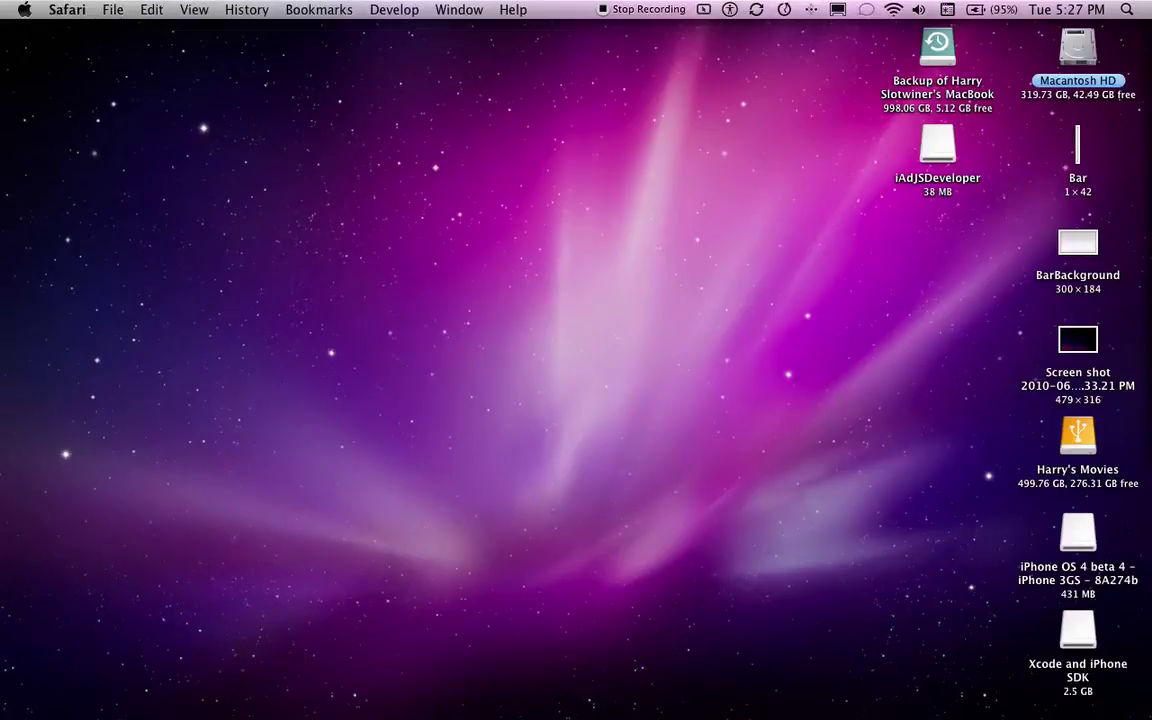
key("super+n")
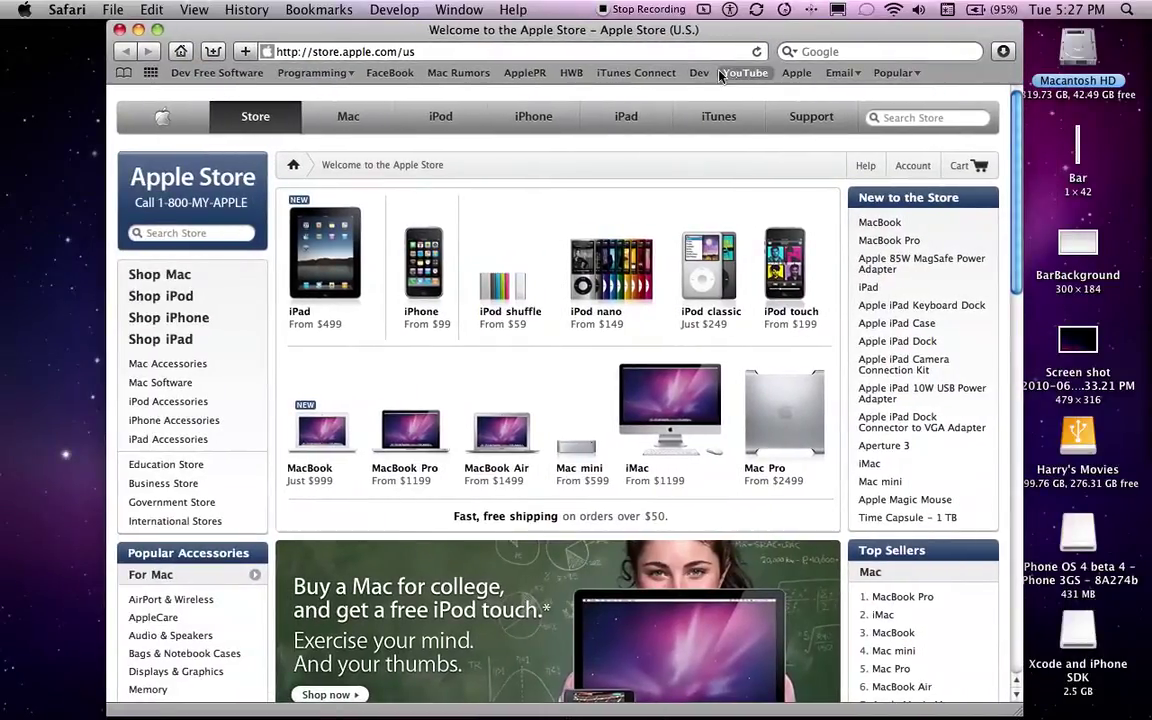
left_click(699, 72)
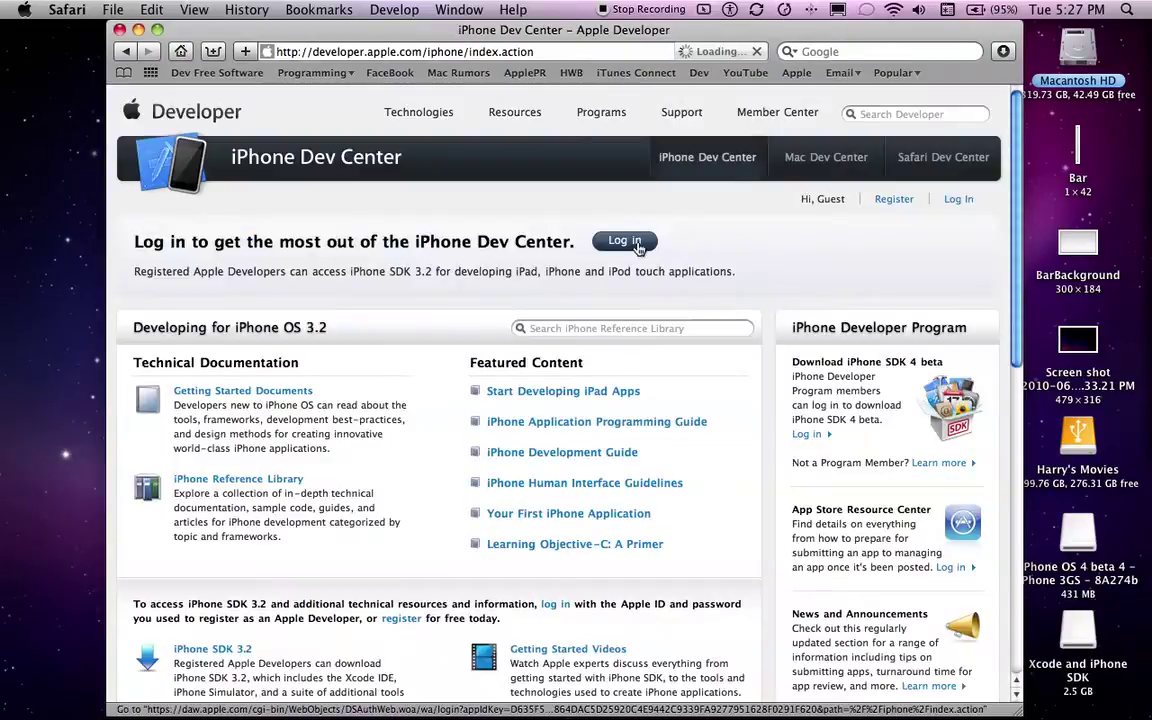
scroll(632, 247, "down", 10)
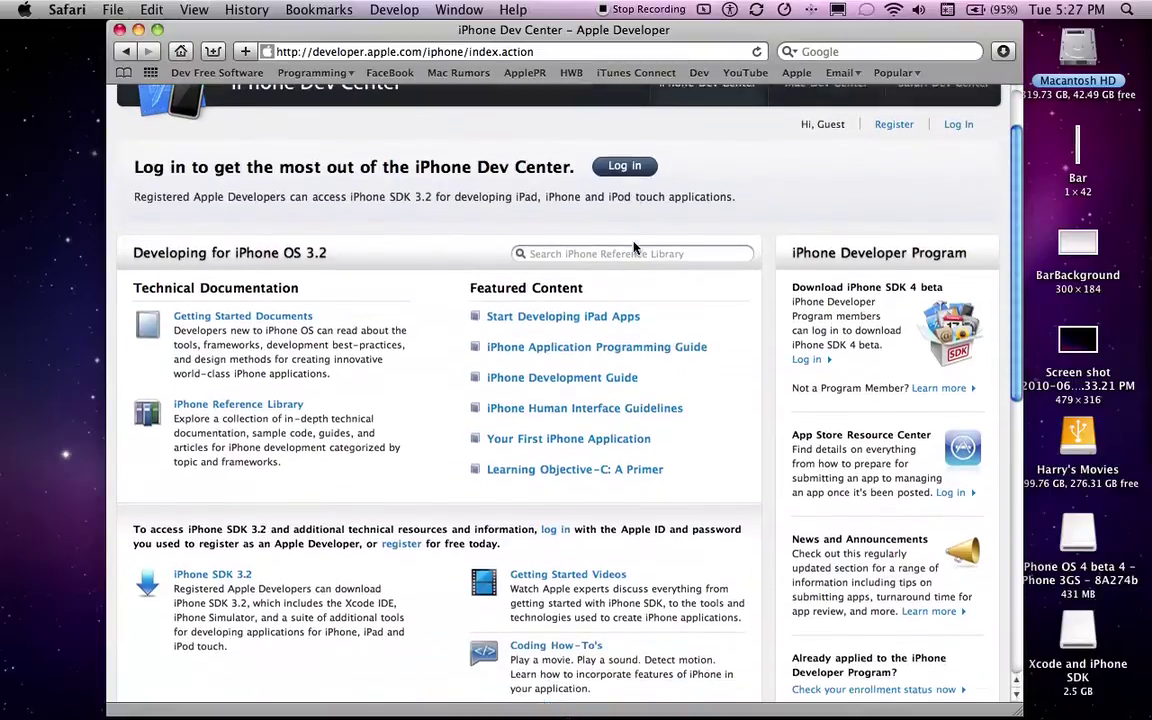
scroll(632, 247, "down", 5)
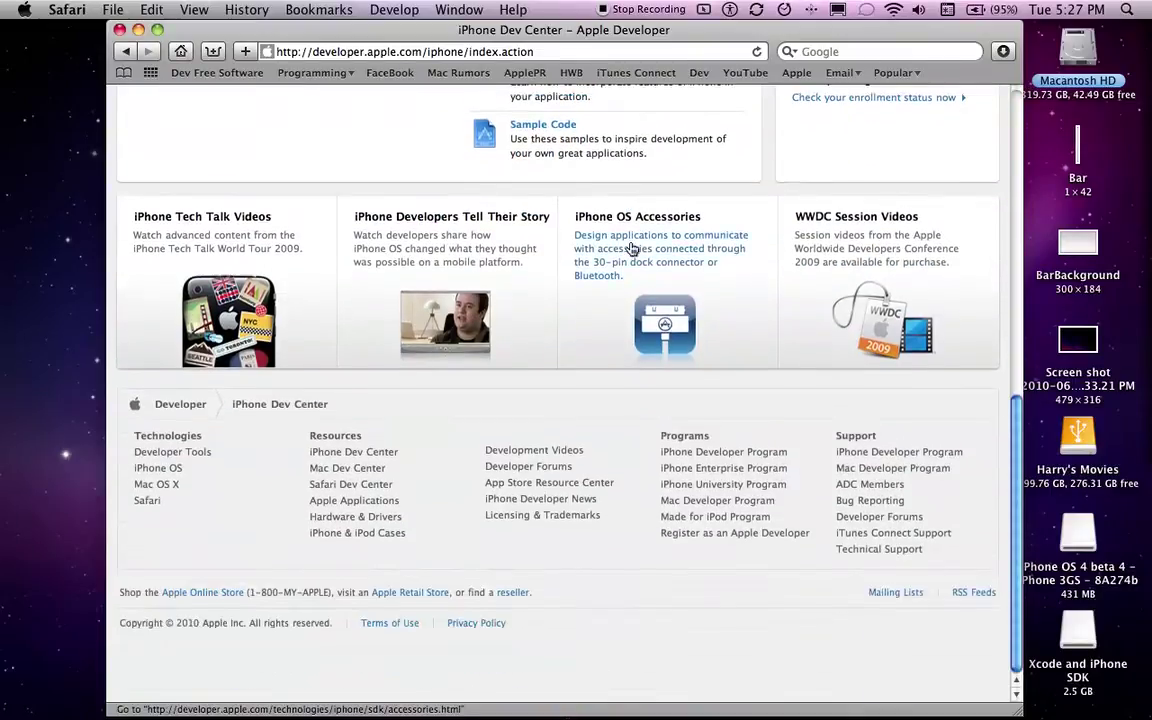
scroll(632, 247, "up", 10)
scroll(632, 247, "up", 5)
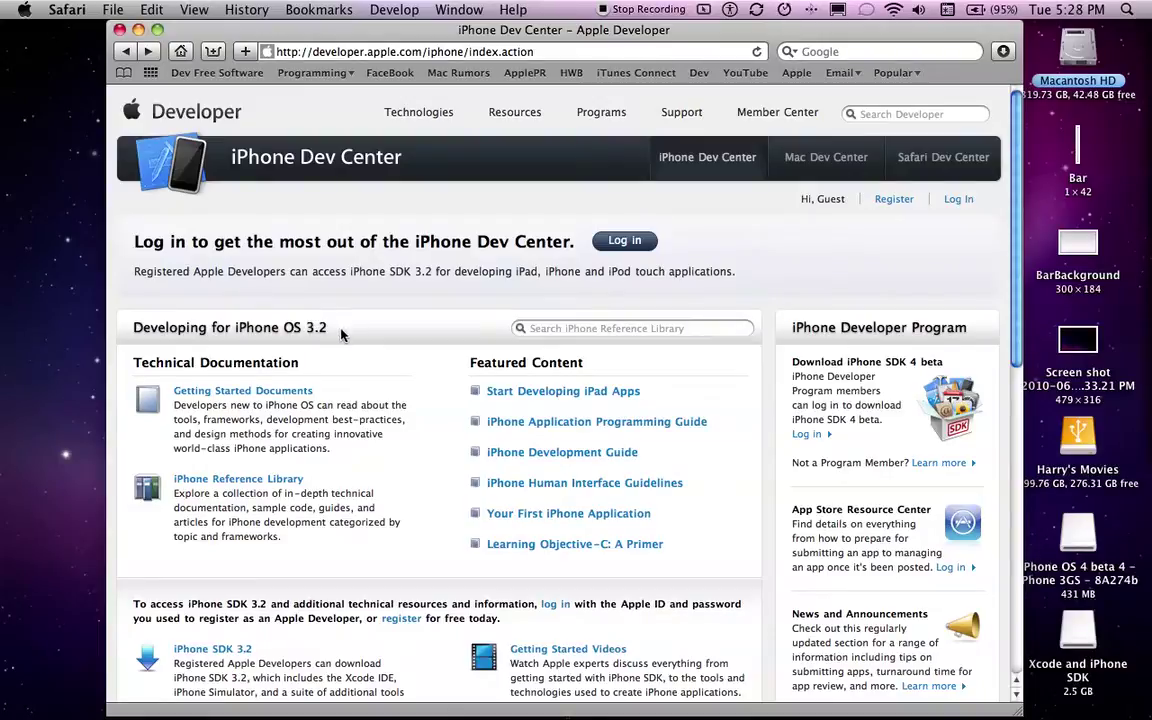
scroll(790, 355, "down", 10)
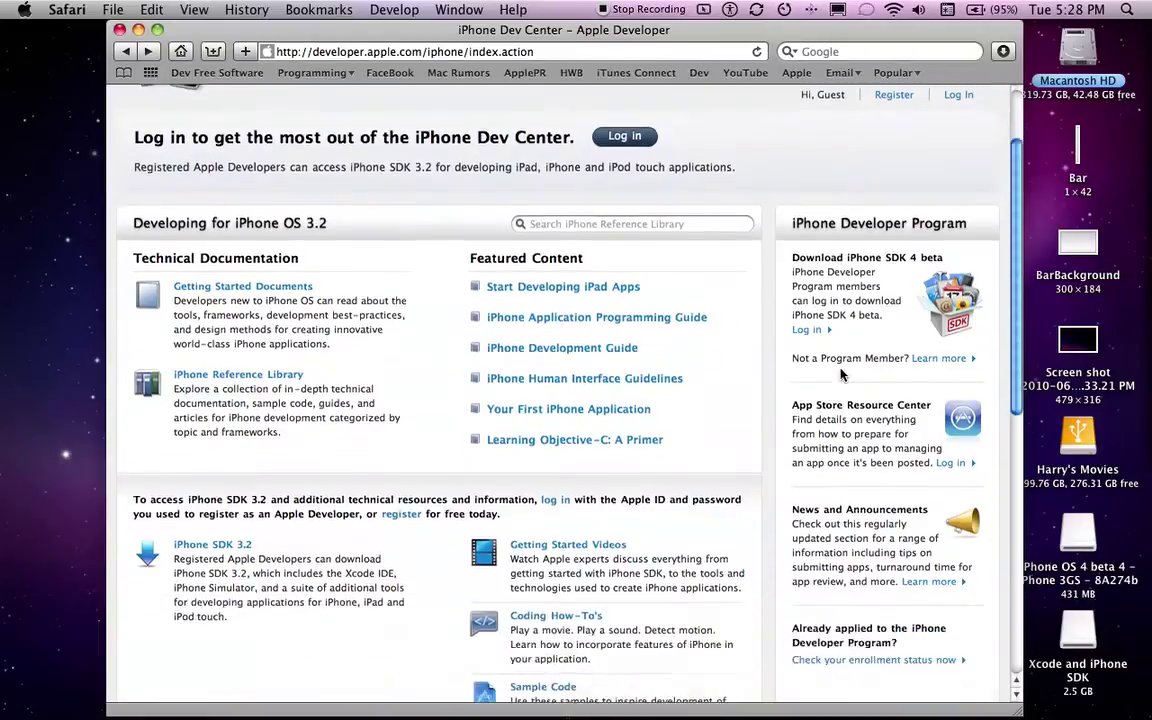
scroll(347, 662, "down", 2)
scroll(510, 380, "up", 10)
scroll(462, 386, "down", 10)
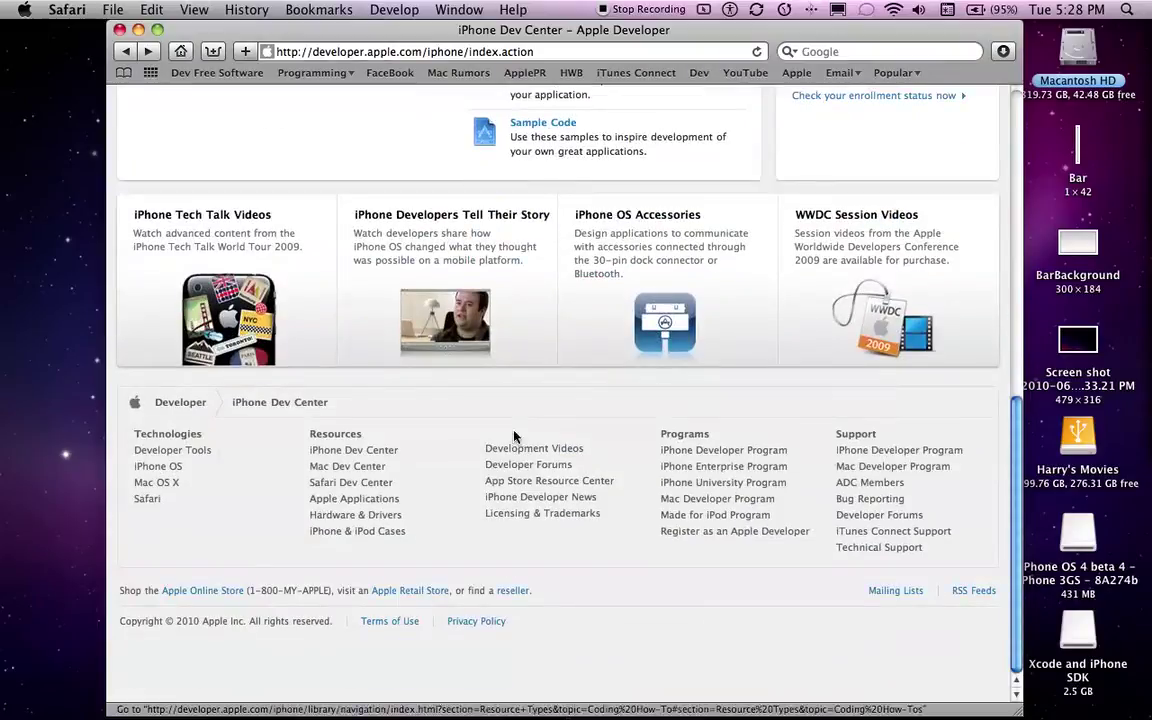
scroll(354, 298, "up", 10)
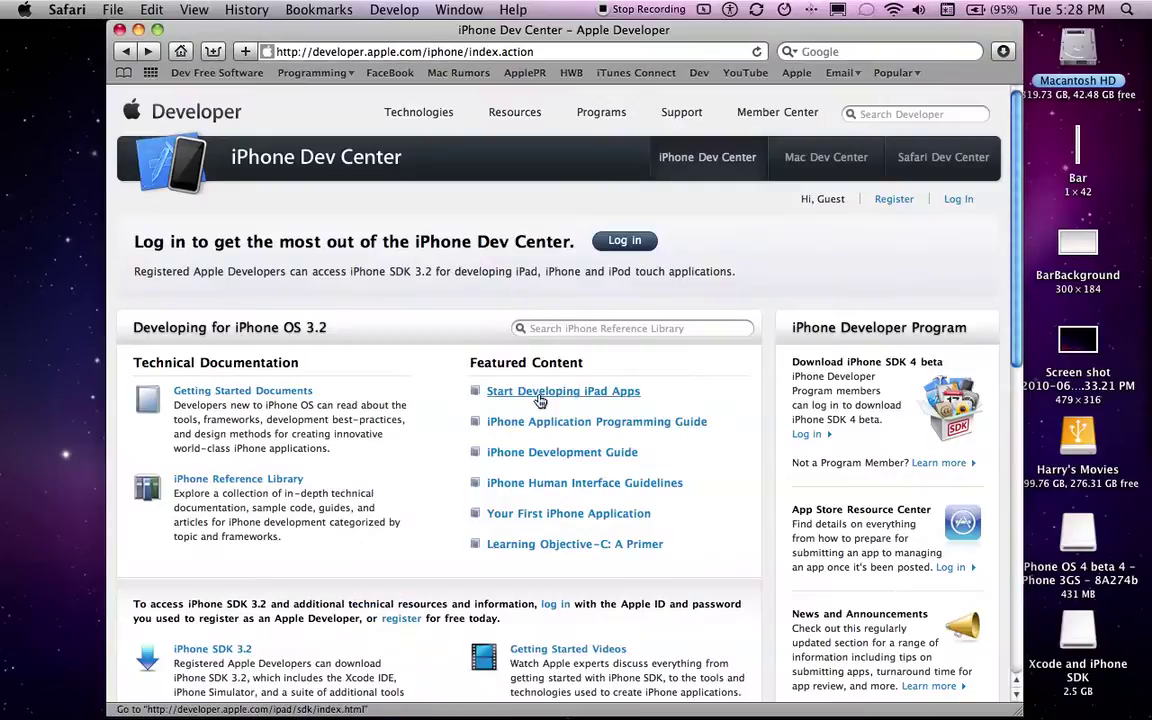
key("super+w")
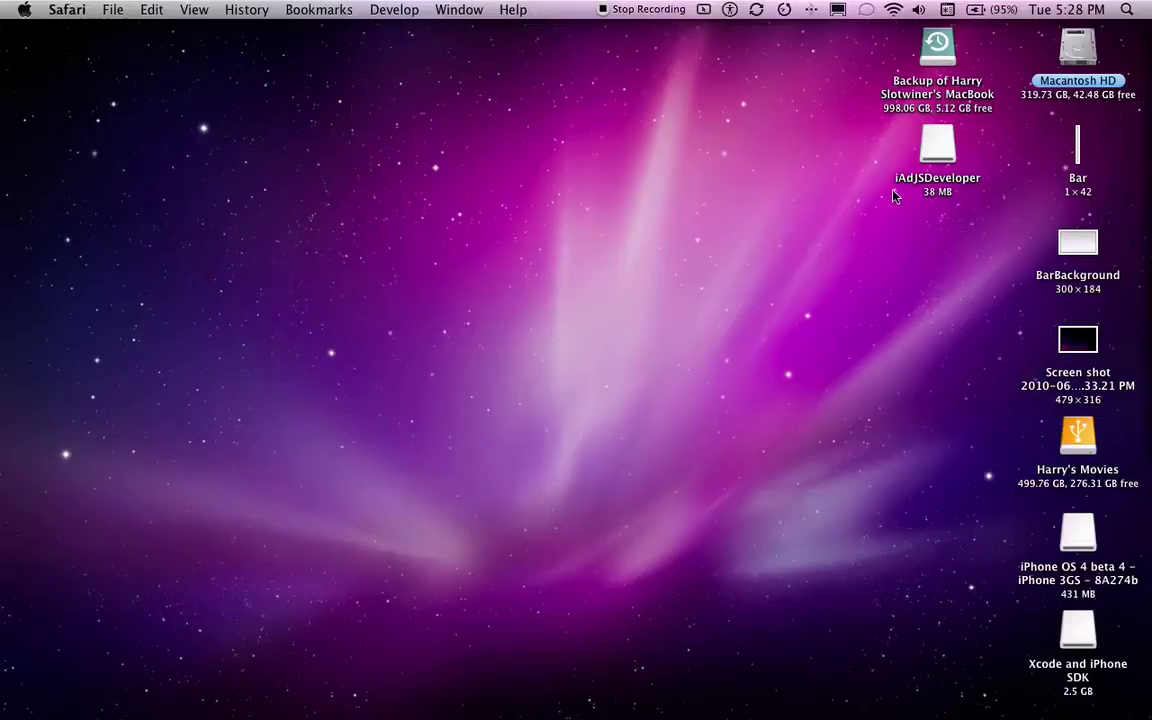
- Open the iAdJSDeveloper disk, look at its installer package, and close the window
left_click(926, 153)
double_click(926, 153)
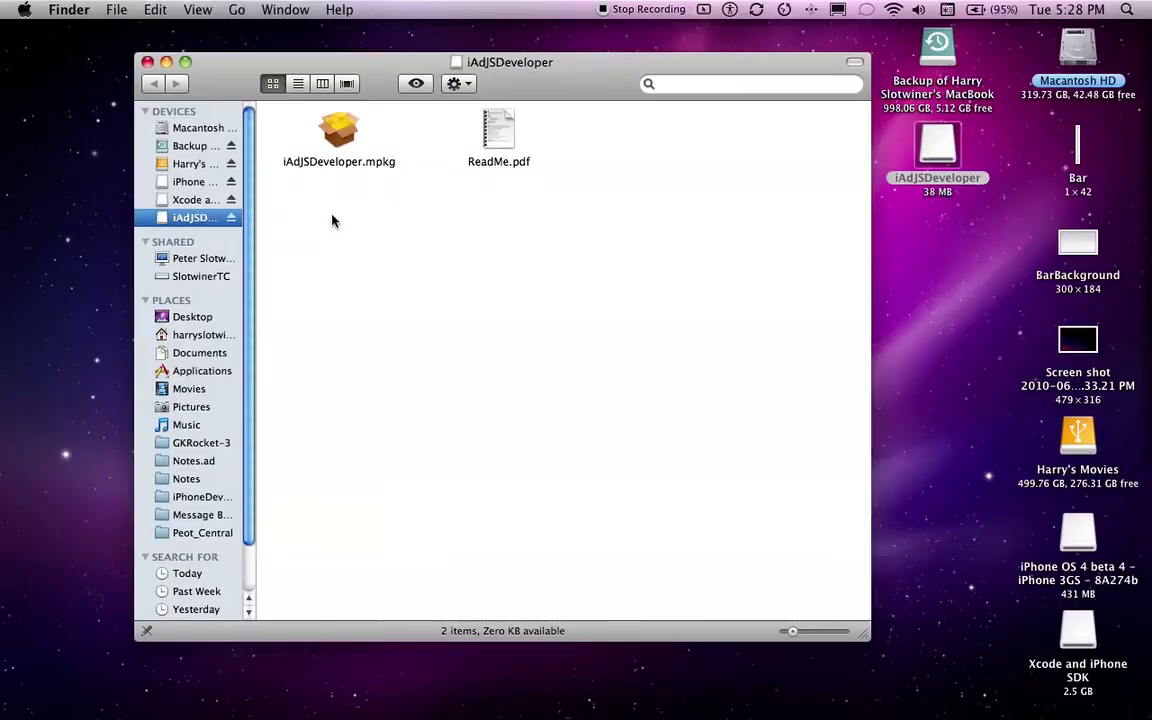
left_click(339, 140)
left_click(475, 235)
left_click(147, 63)
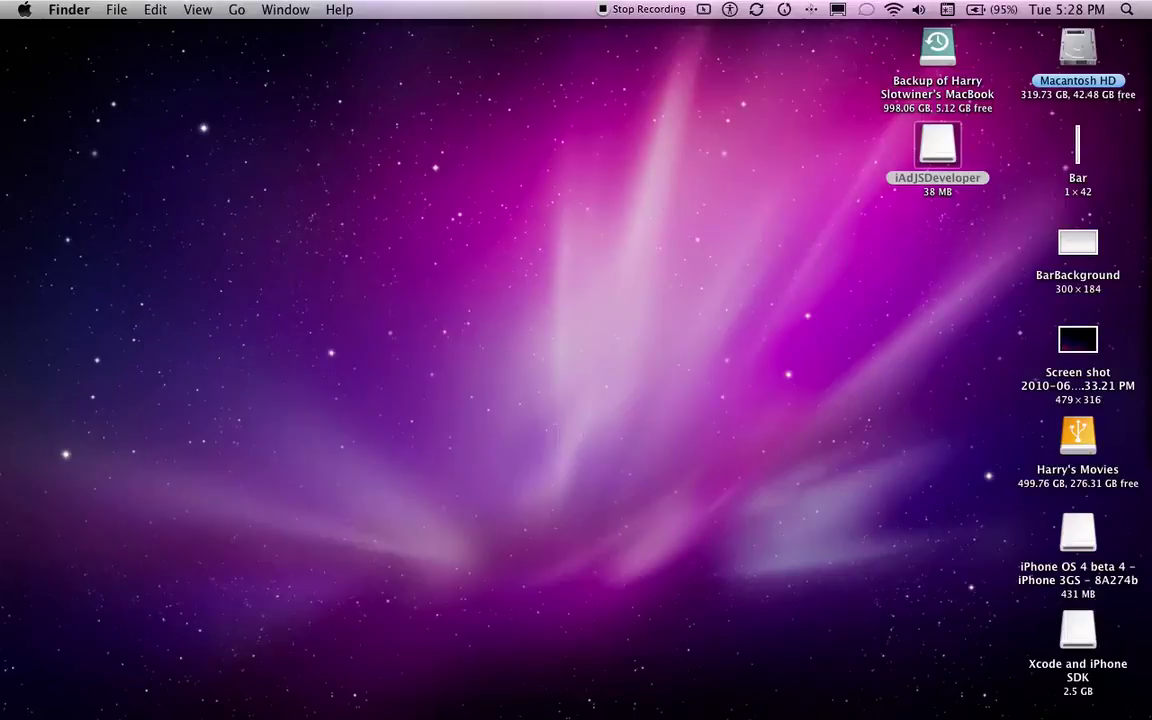
- Browse Macintosh HD > Developer > iAdJSDeveloper > iAdTester-Device, then return to iAdJSDeveloper
key("super+o")
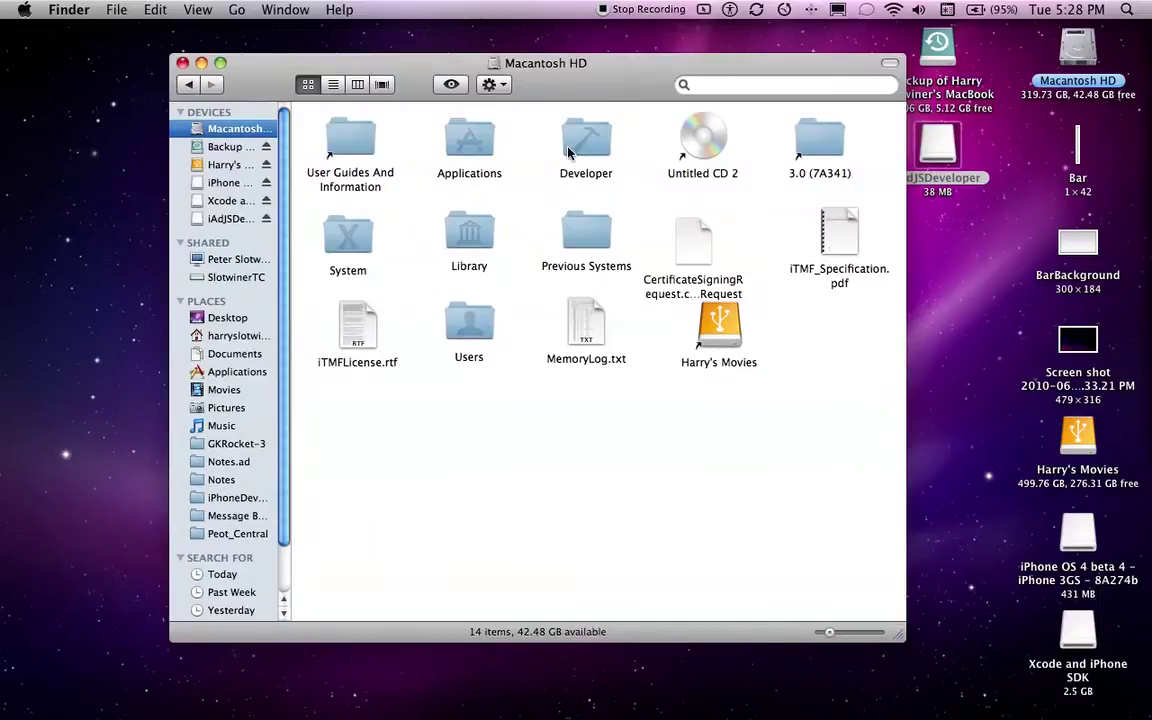
left_click(584, 146)
double_click(584, 146)
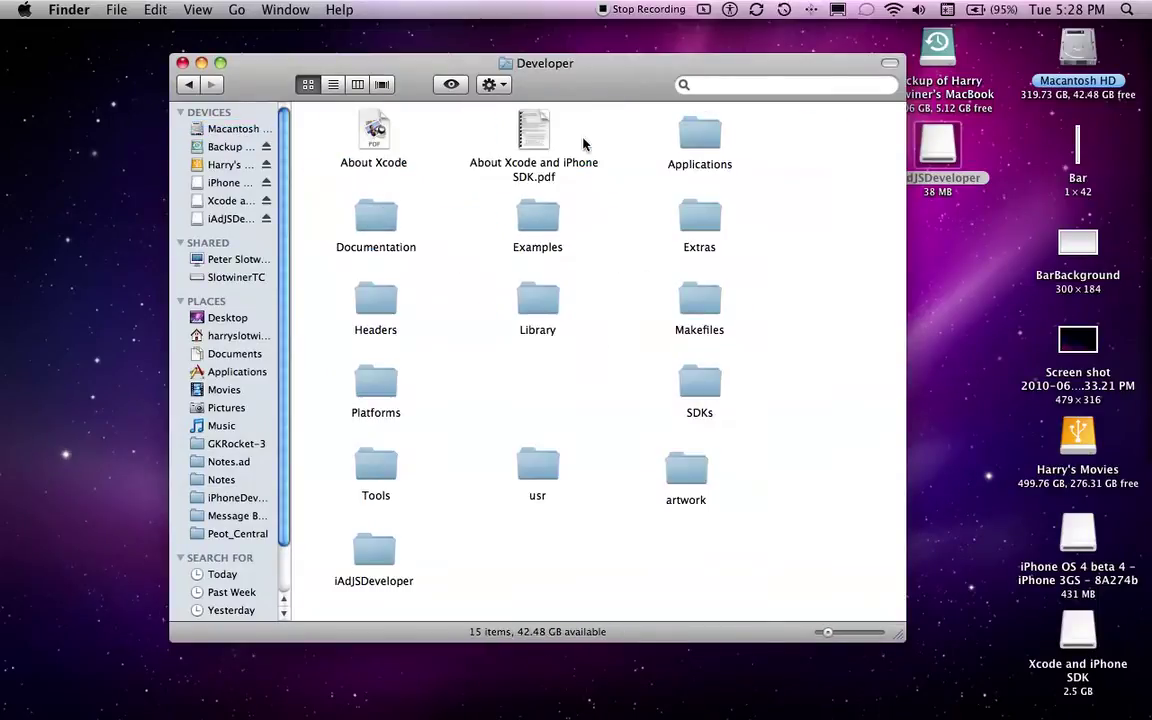
left_click(378, 566)
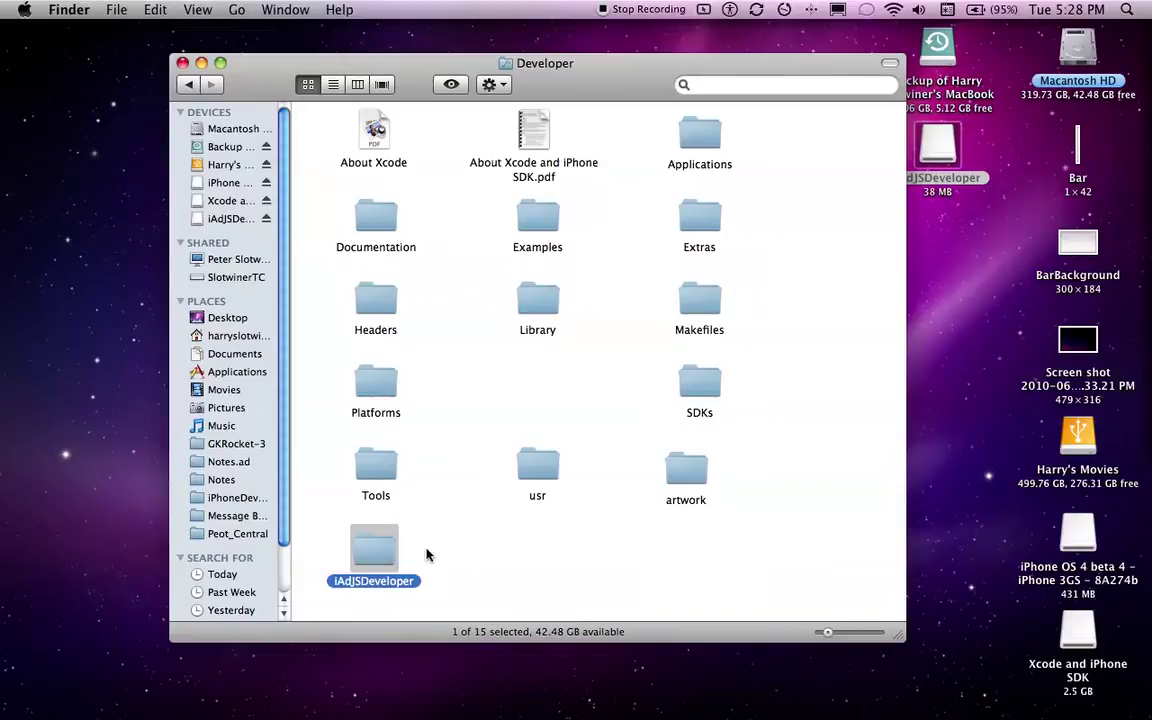
double_click(364, 554)
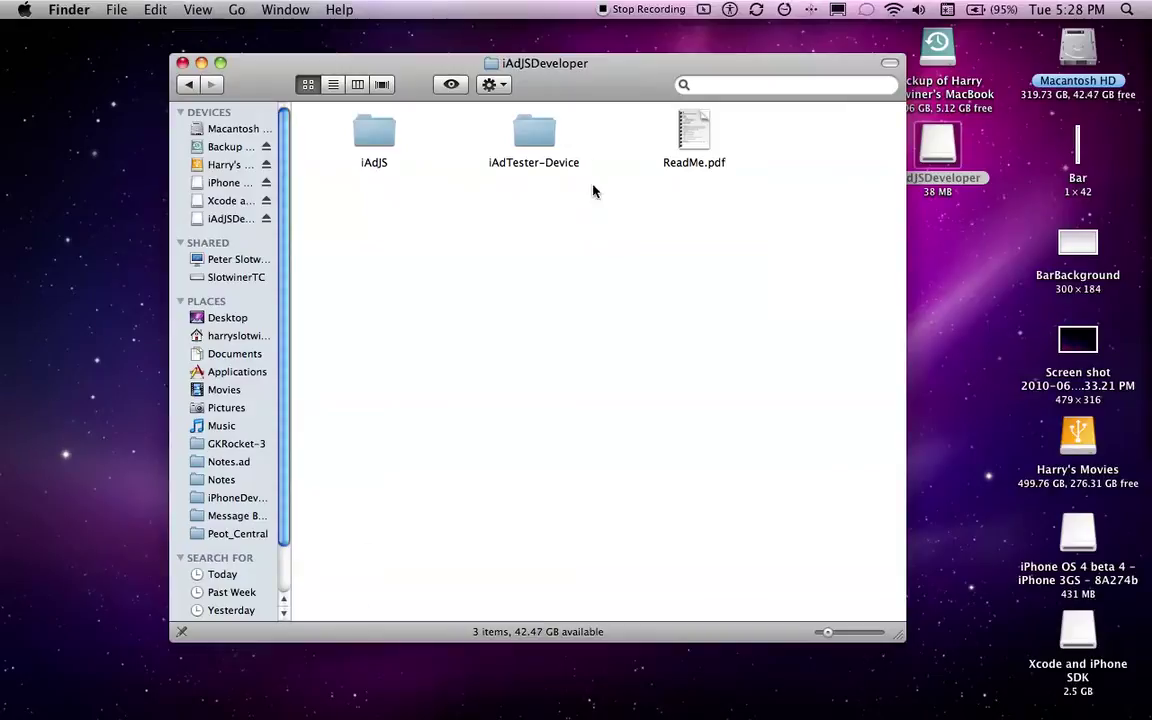
left_click(538, 133)
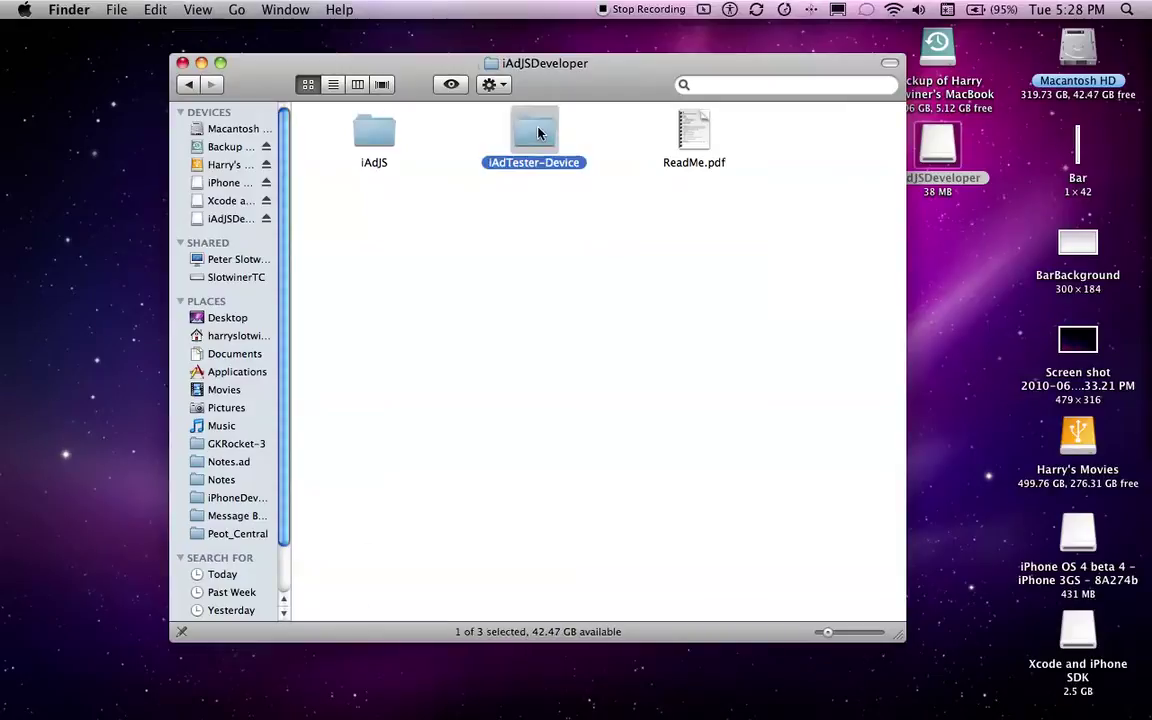
double_click(538, 133)
left_click(370, 130)
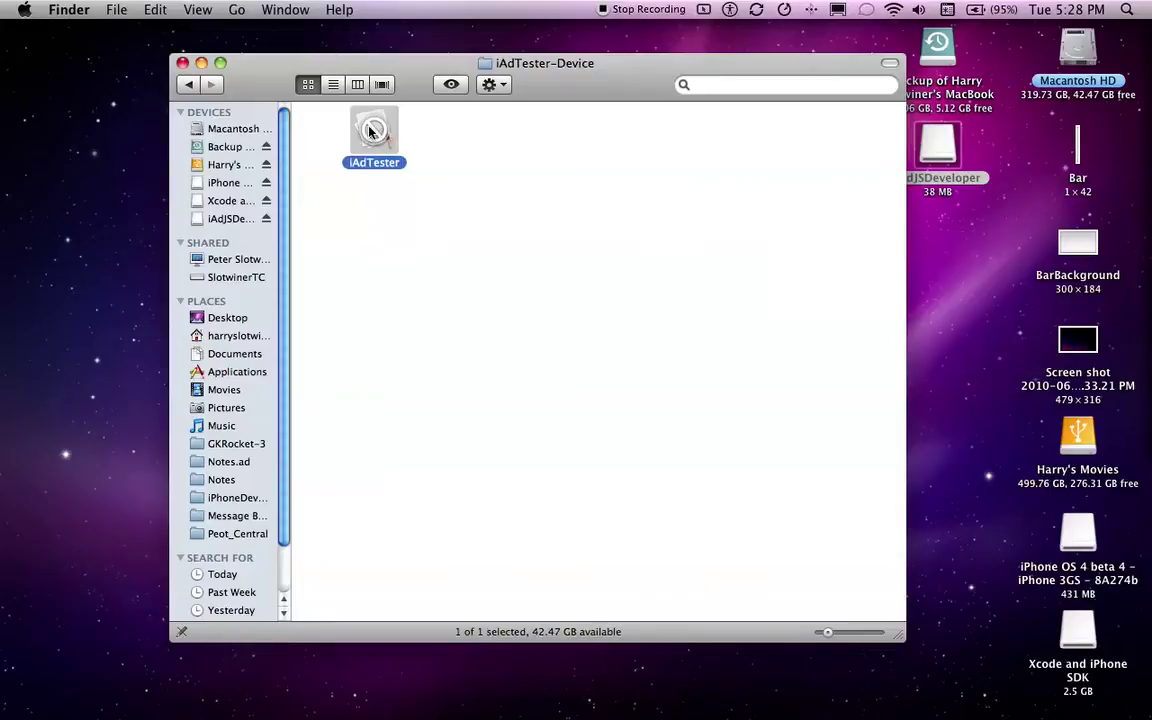
mouse_move(230, 715)
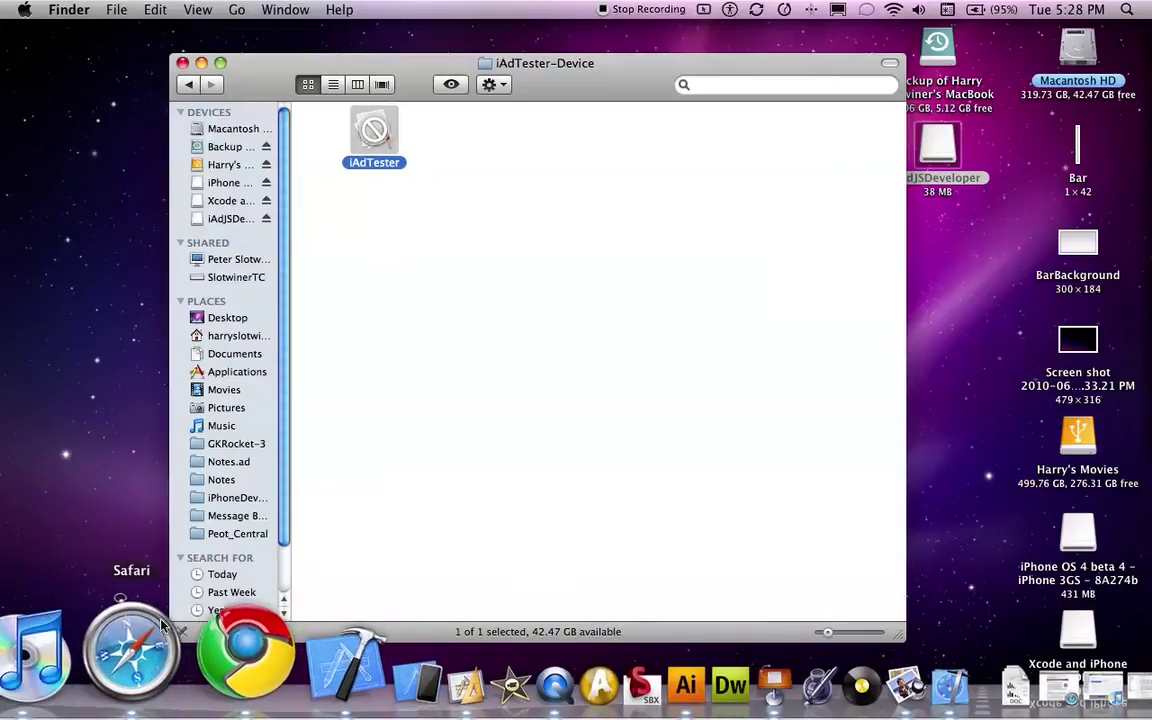
left_click(367, 353)
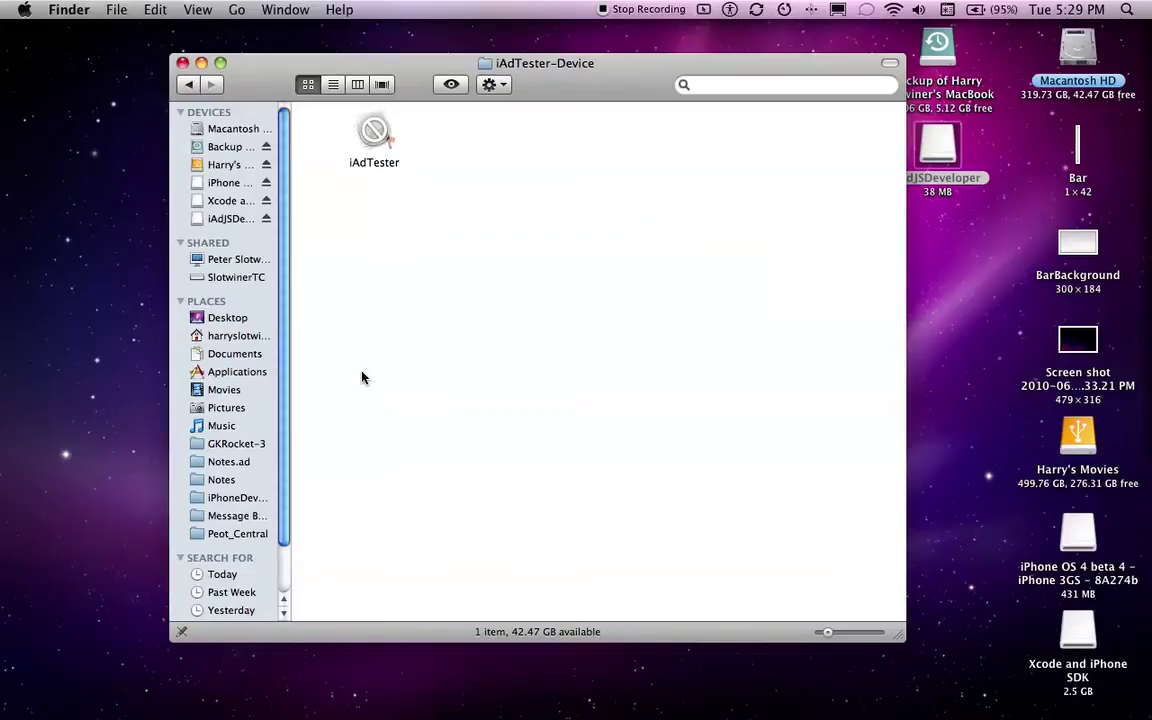
key("super+bracketleft")
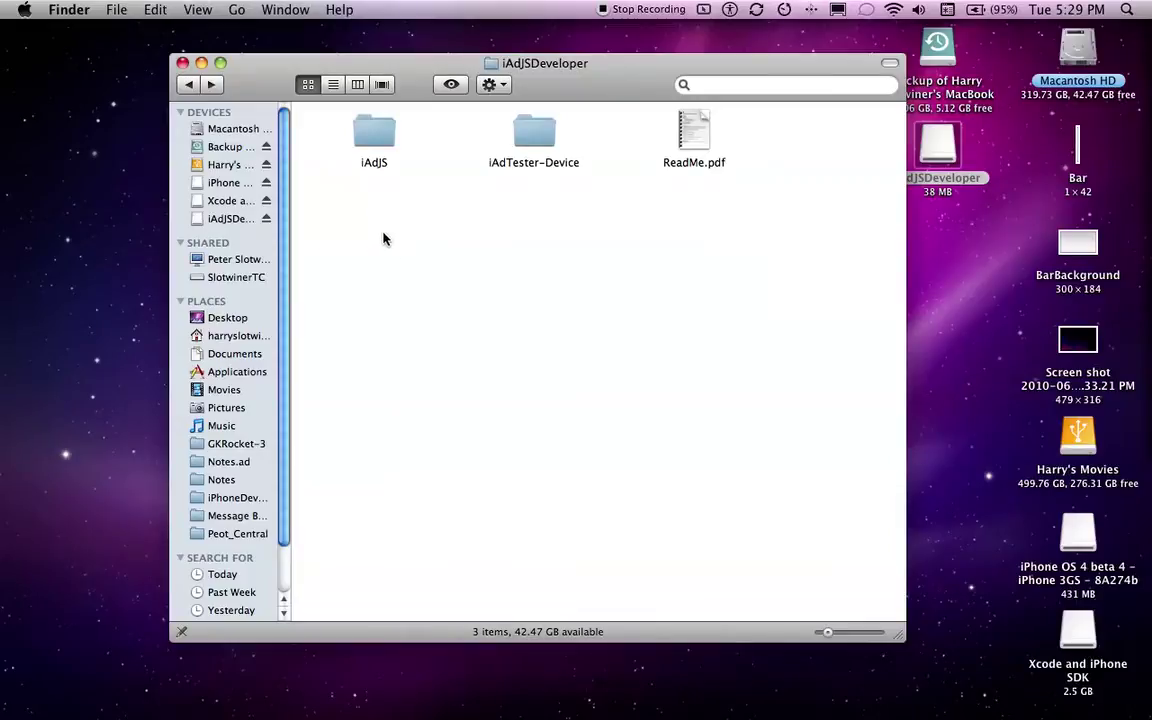
- In iTunes, scroll to File Sharing and select sample.ad in iAd Tester's documents
mouse_move(415, 716)
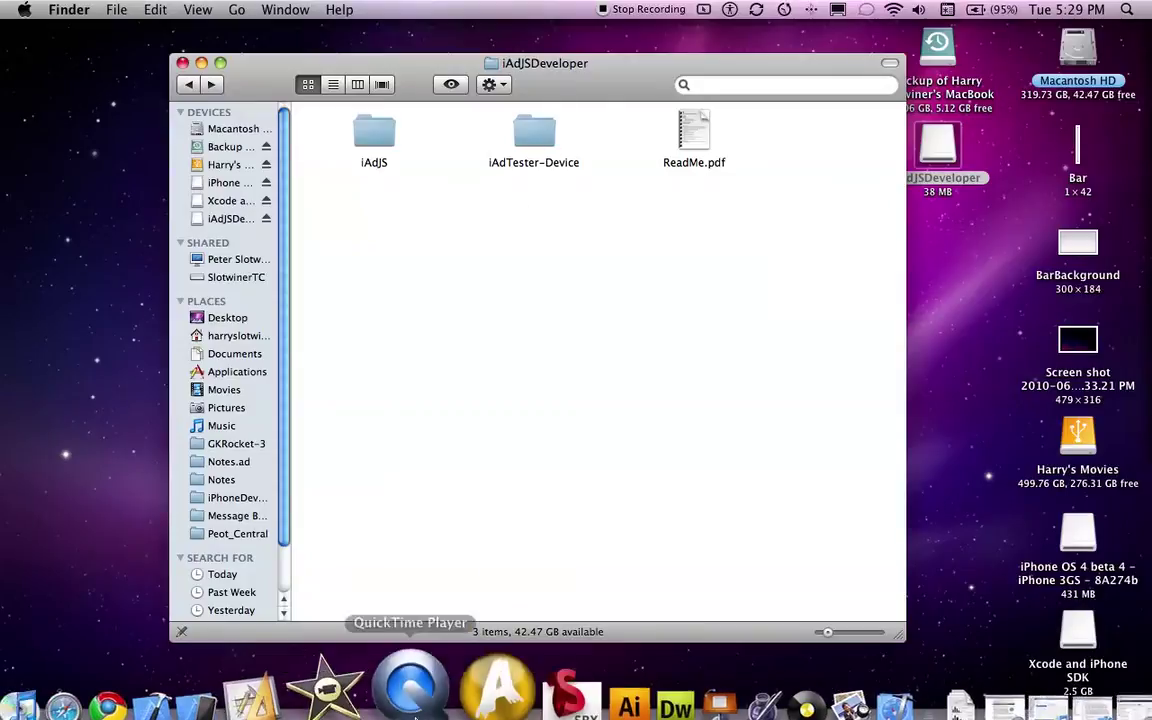
left_click(104, 700)
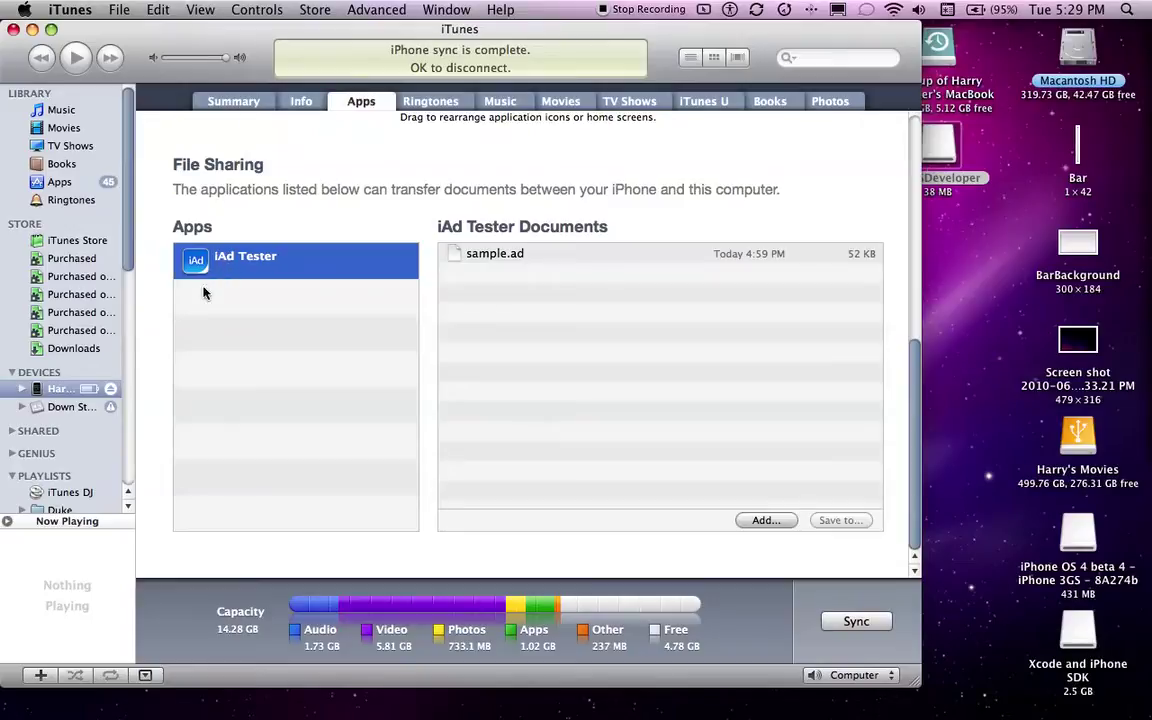
scroll(234, 278, "up", 15)
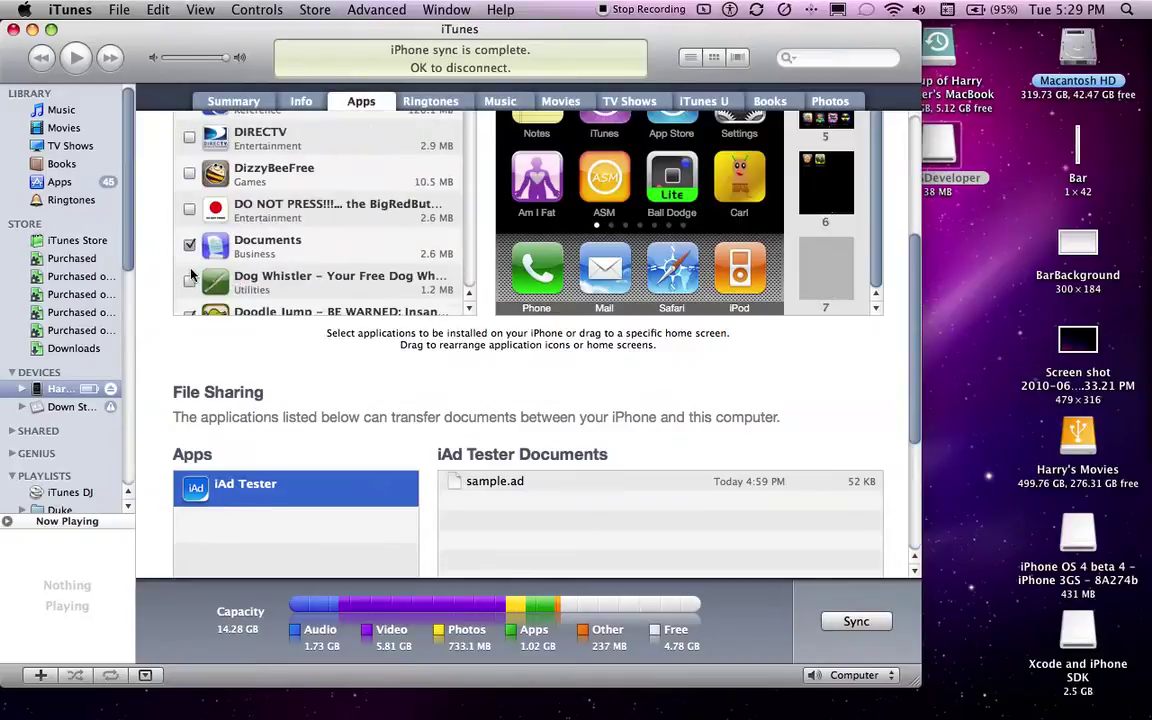
scroll(217, 260, "up", 3)
scroll(220, 260, "down", 15)
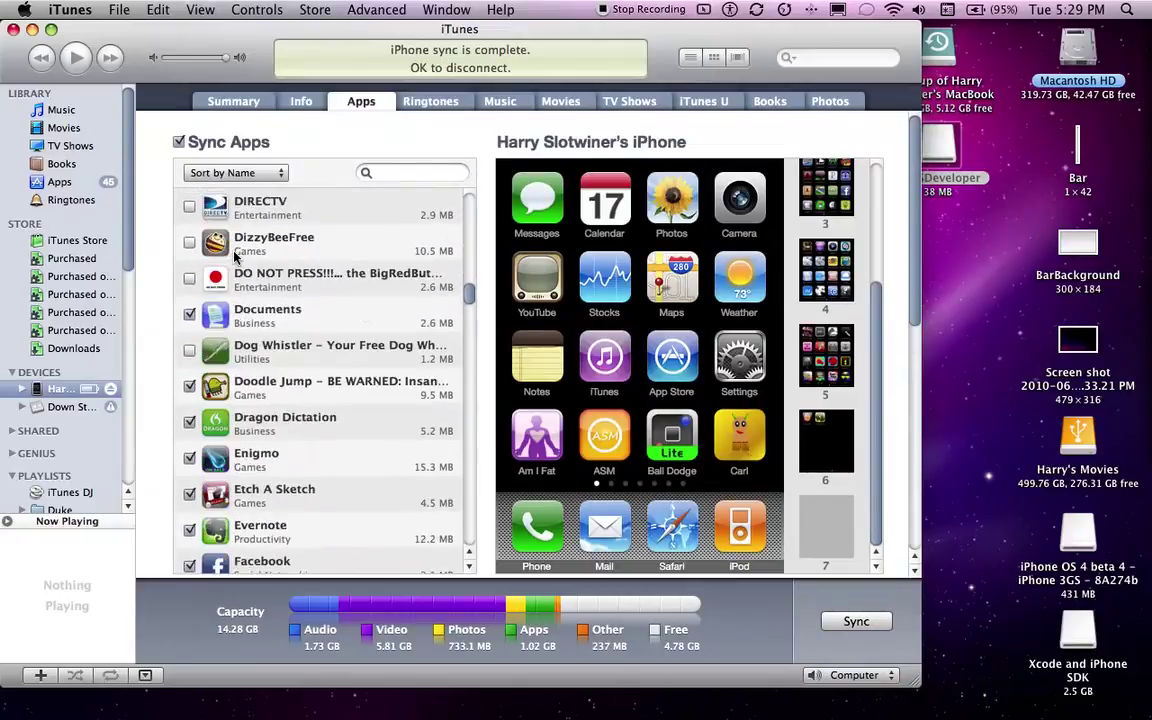
scroll(234, 258, "down", 4)
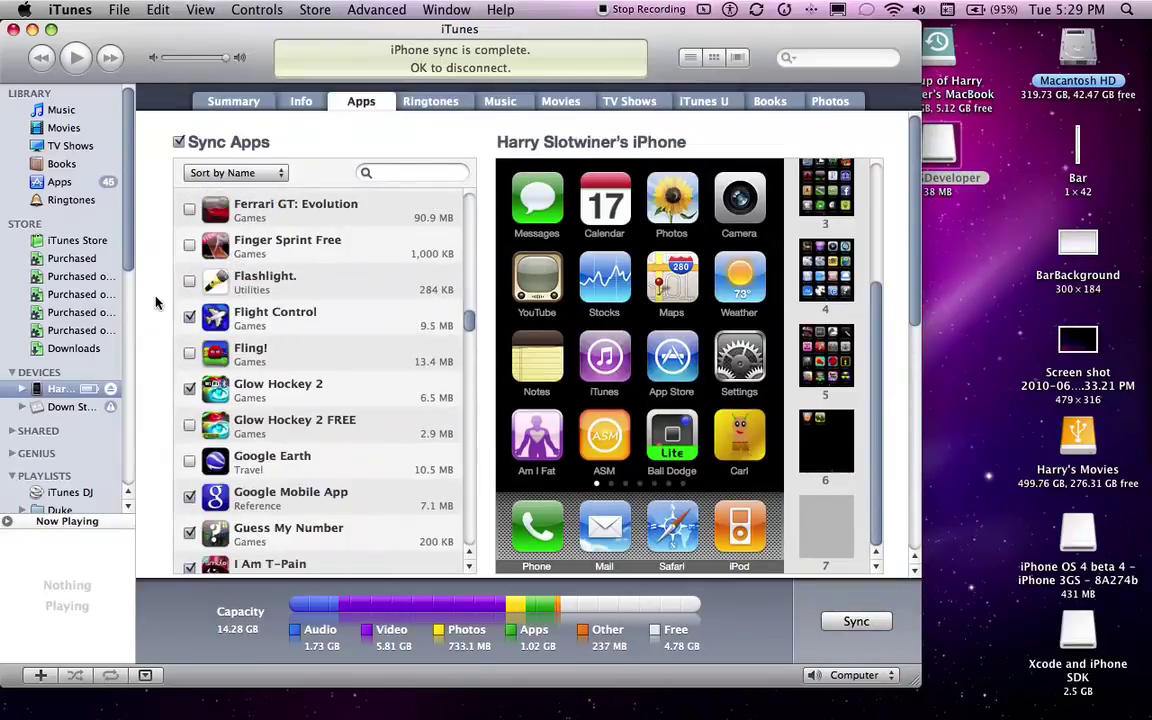
scroll(155, 297, "down", 2)
scroll(155, 297, "down", 10)
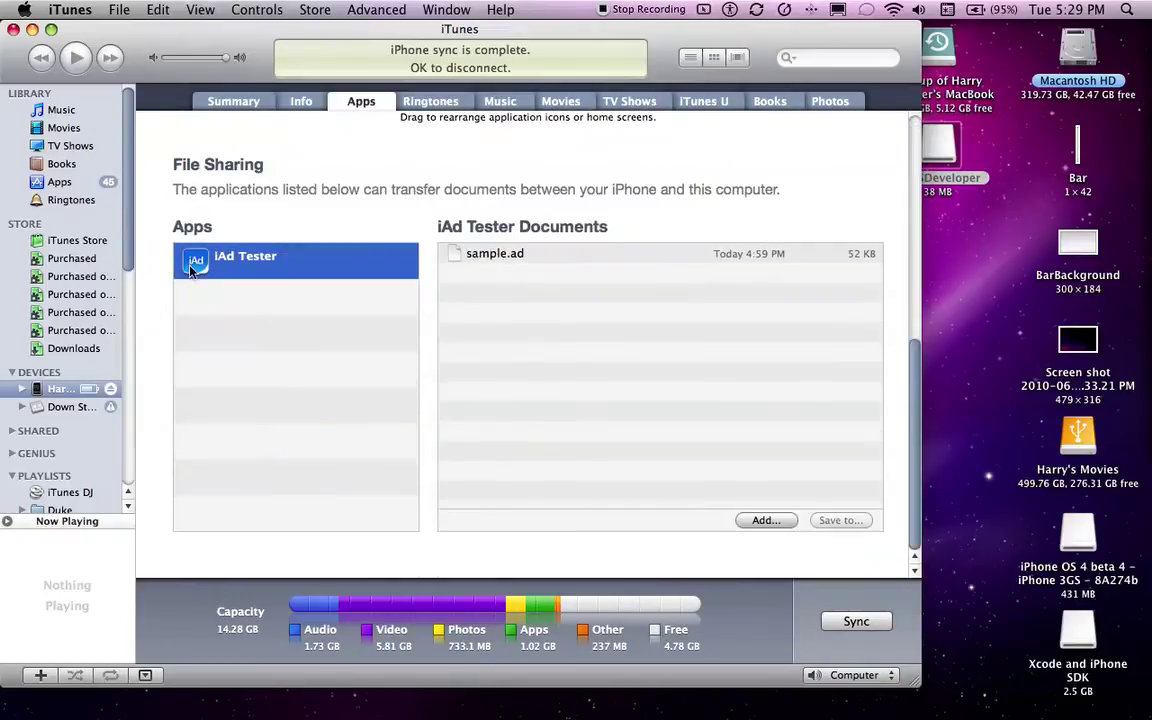
left_click(480, 257)
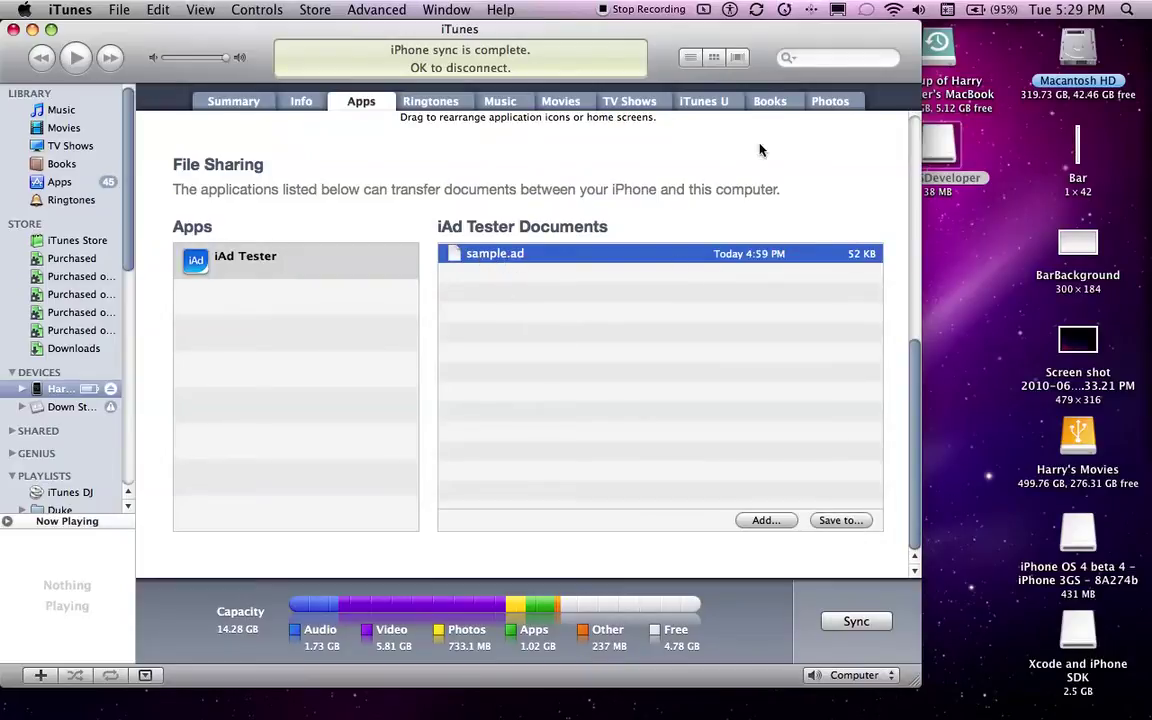
left_click_drag(782, 45, 922, 205)
- Go to iAdJS > samples in Finder and open the sample.ad bundle
left_click(579, 150)
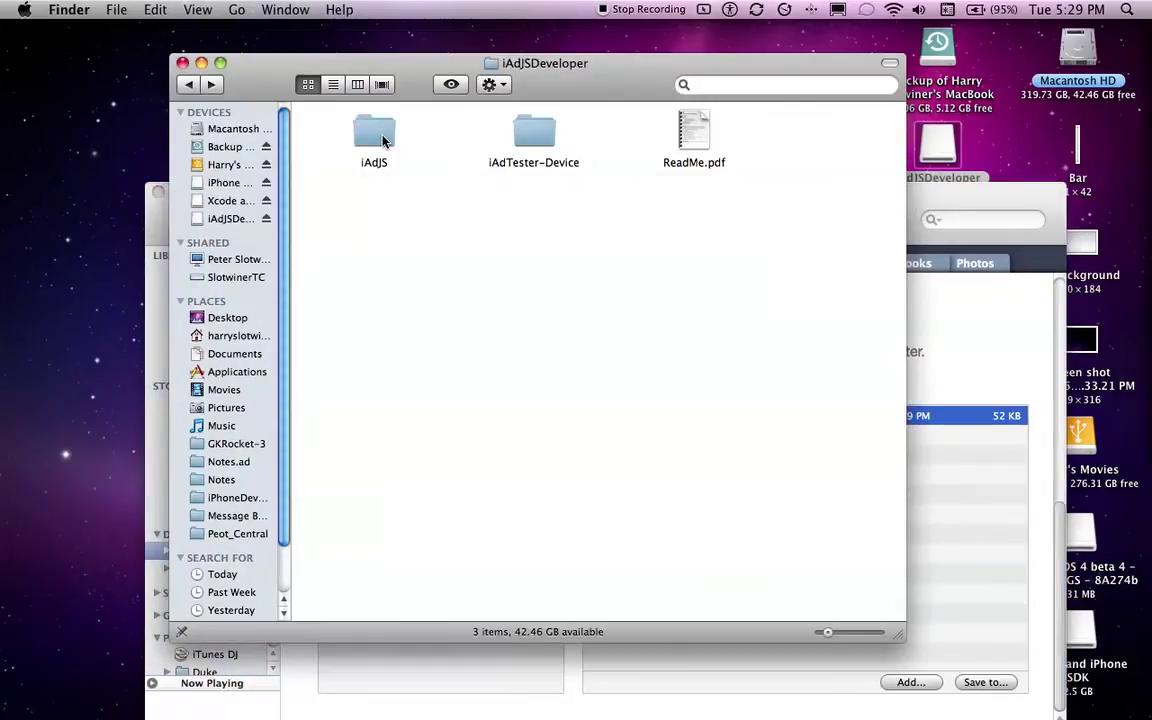
double_click(384, 136)
key("super+bracketleft")
left_click_drag(512, 68, 504, 64)
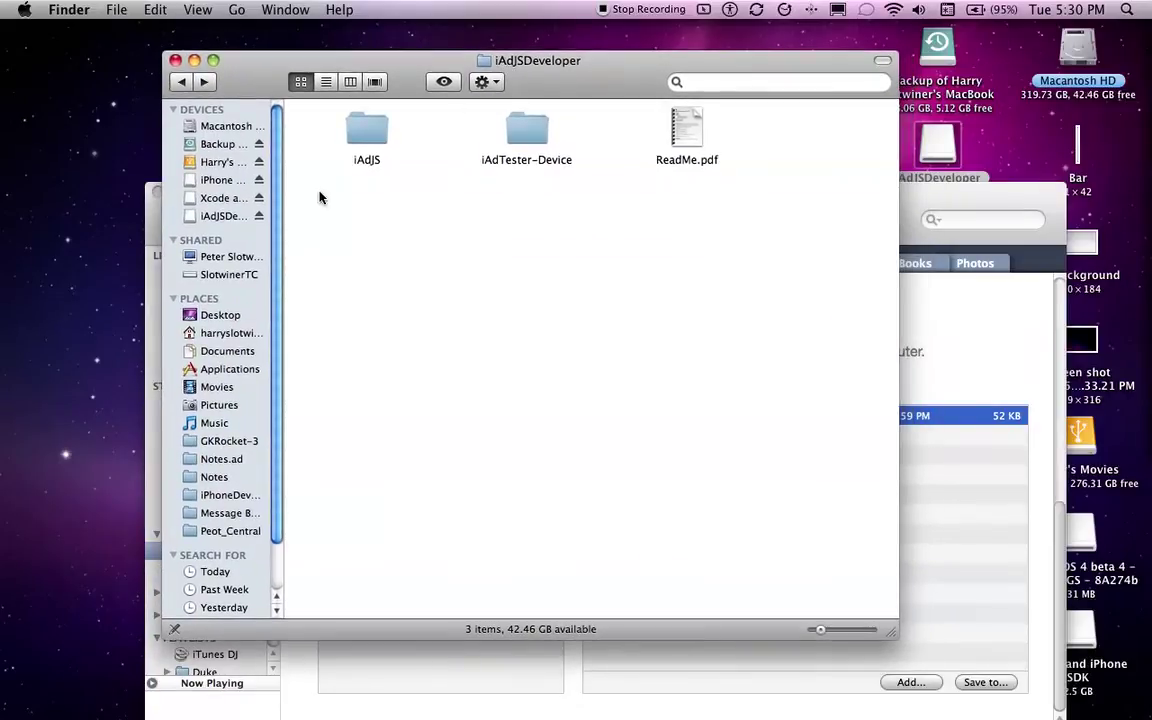
double_click(368, 127)
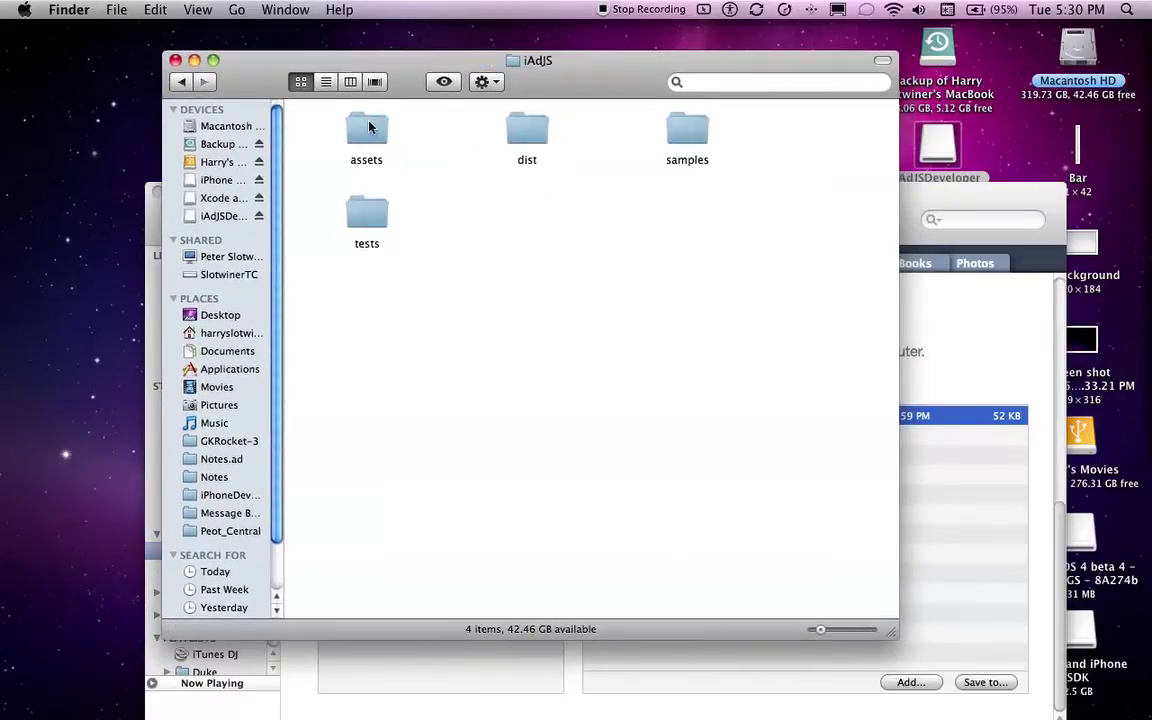
double_click(686, 128)
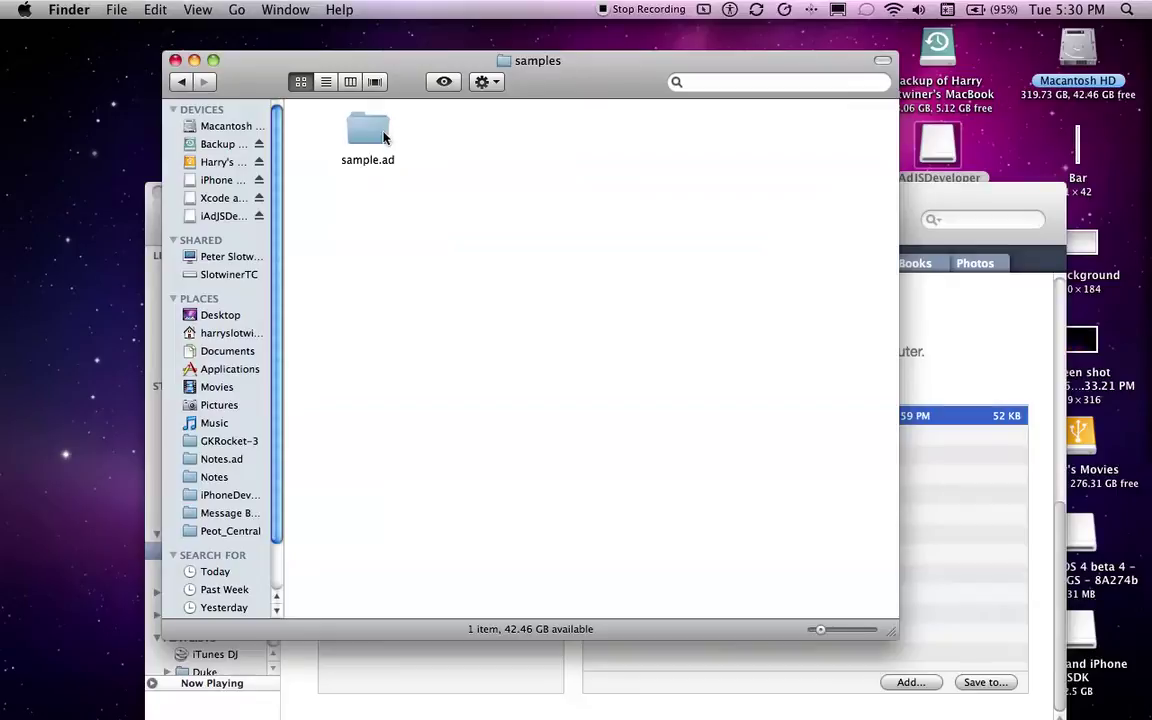
left_click(381, 168)
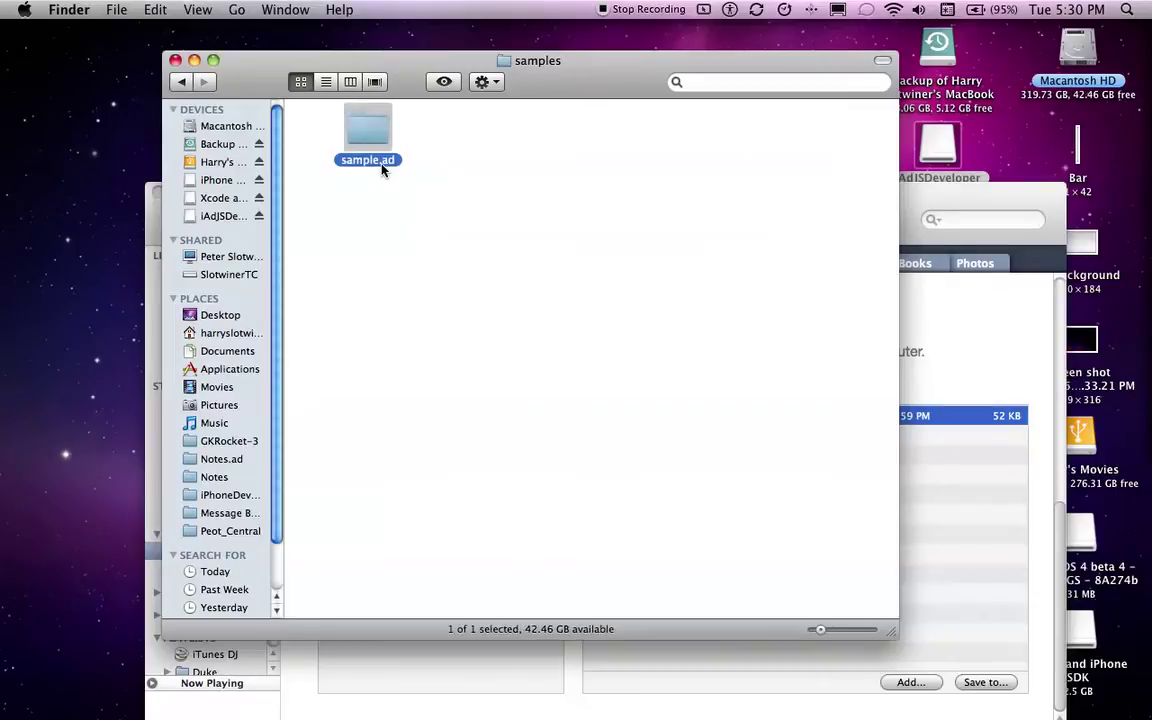
double_click(381, 168)
- Open the AdUnit folder in sample.ad and preview its index.html
left_click_drag(741, 231, 180, 65)
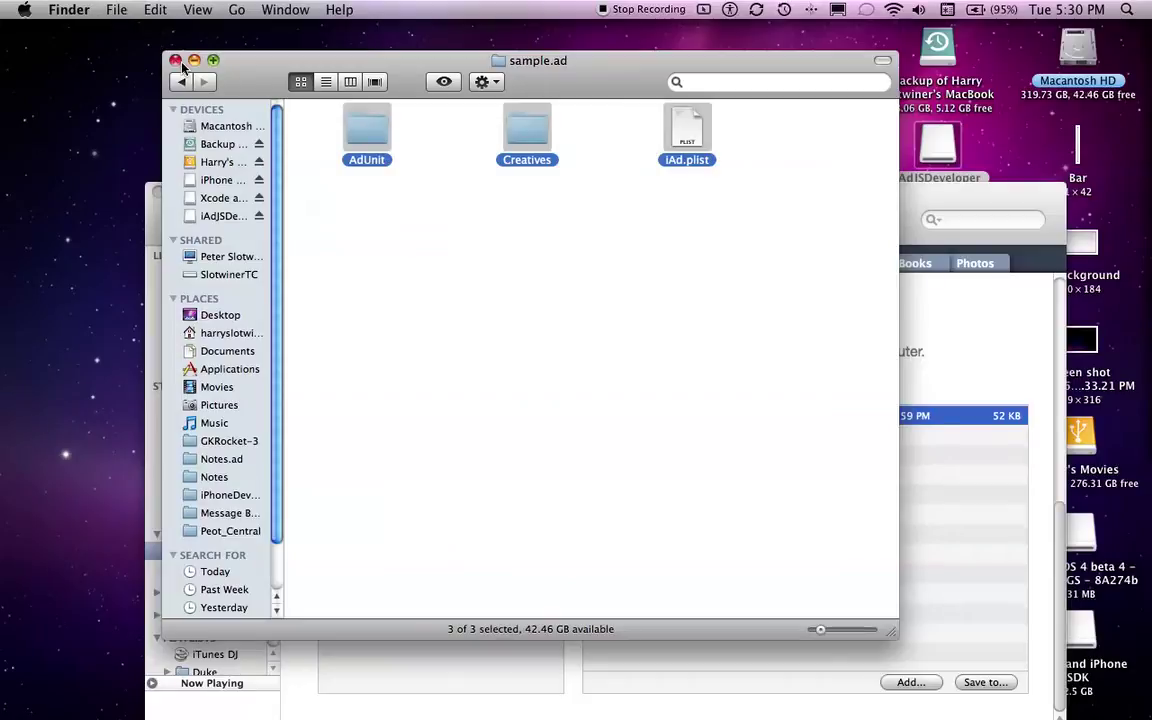
left_click(384, 186)
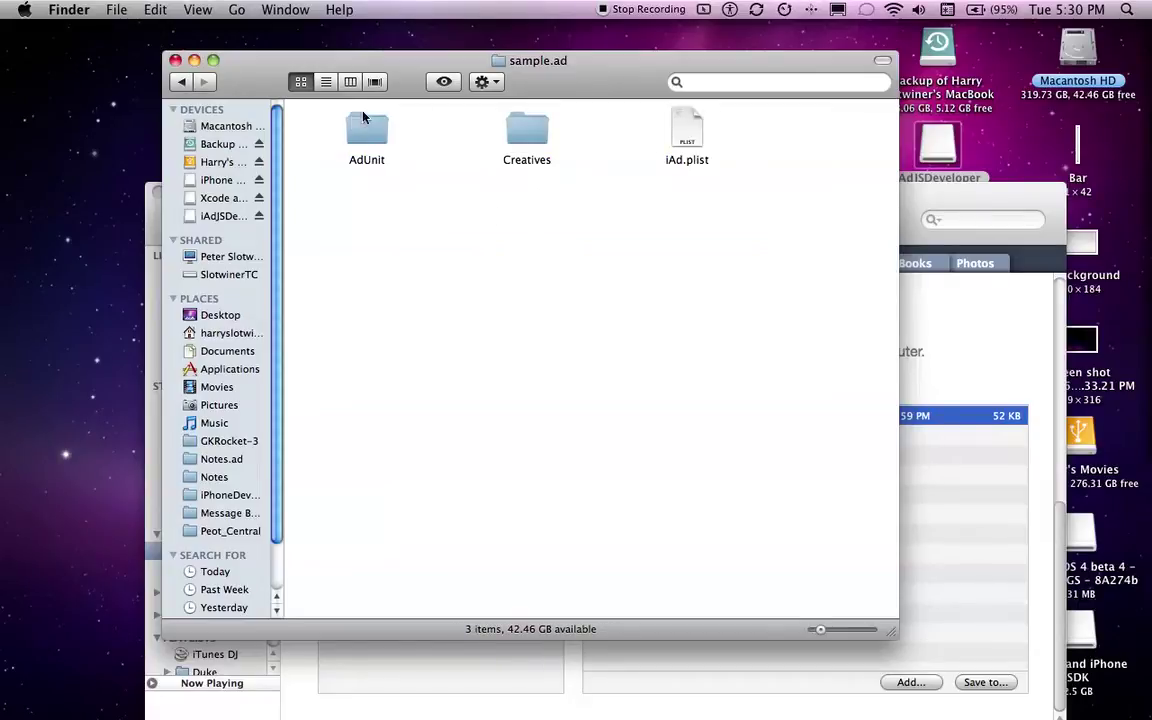
left_click(510, 138)
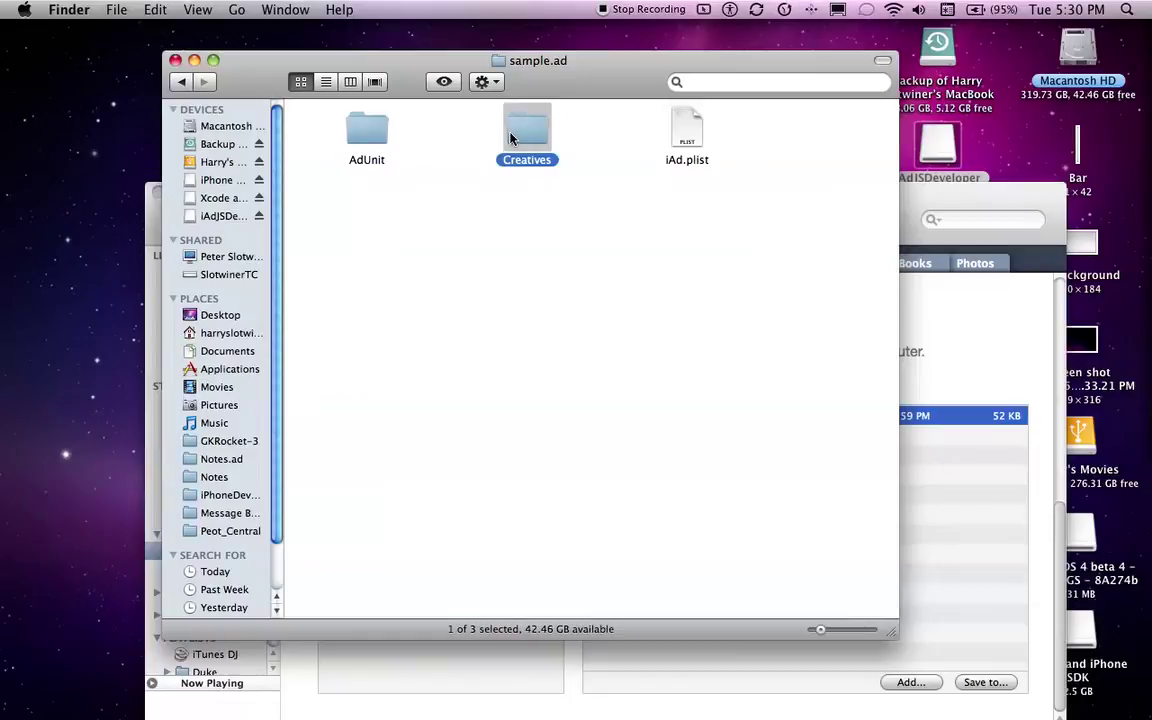
left_click(522, 278)
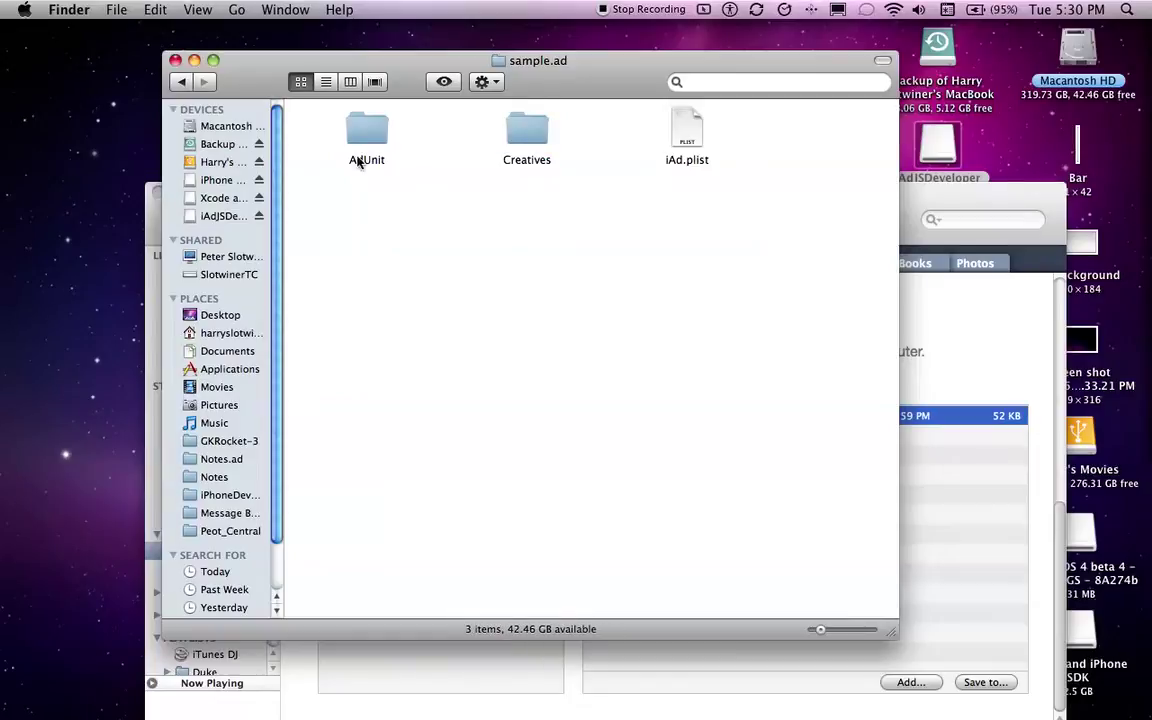
left_click(355, 130)
double_click(355, 130)
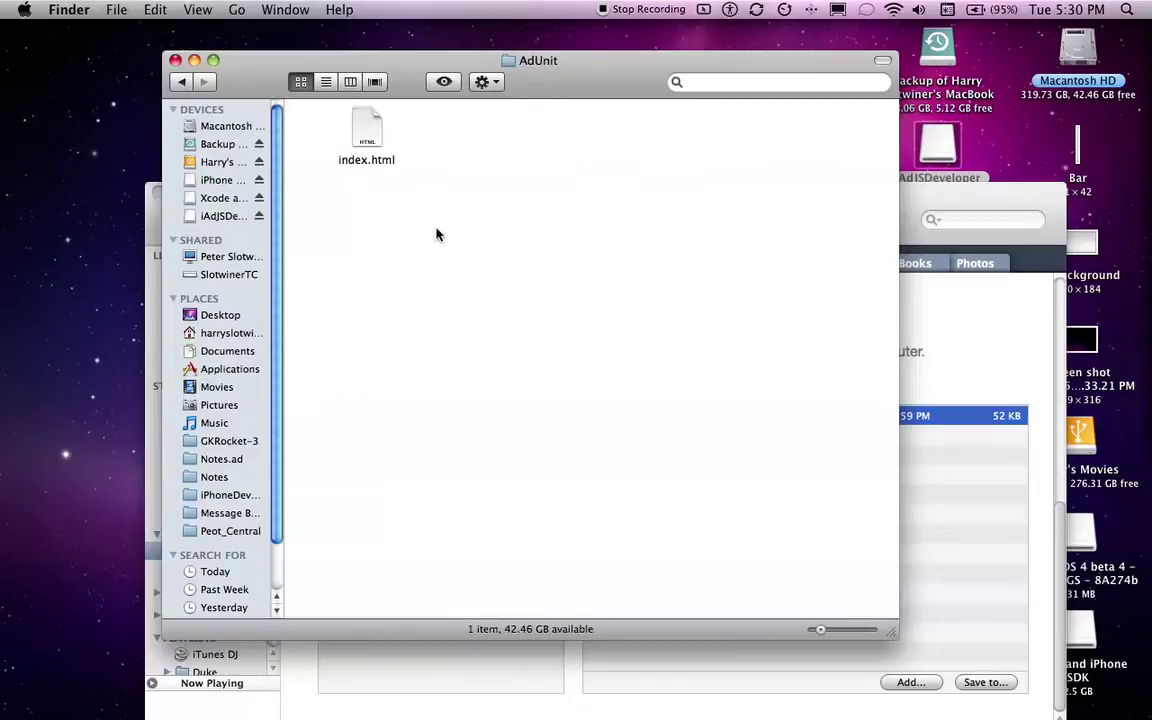
left_click(356, 124)
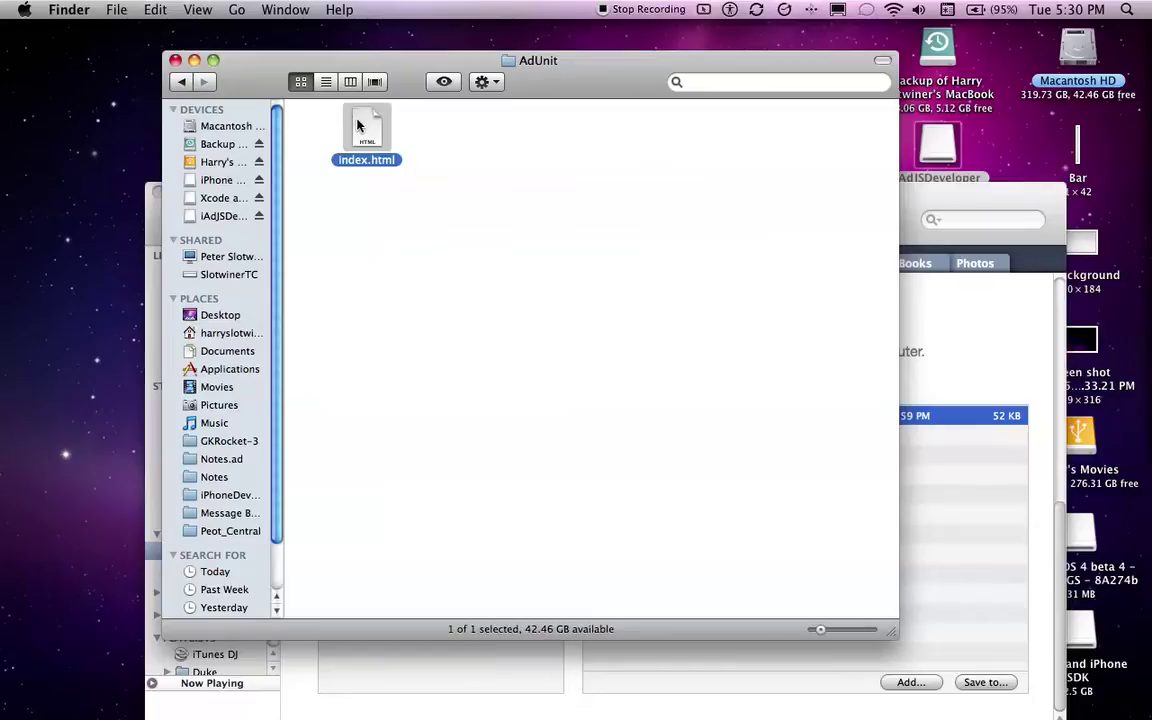
double_click(356, 124)
- Highlight the 'This is an ad' heading and text, then close the AdUnit preview
left_click_drag(300, 118, 120, 118)
left_click_drag(520, 178, 124, 152)
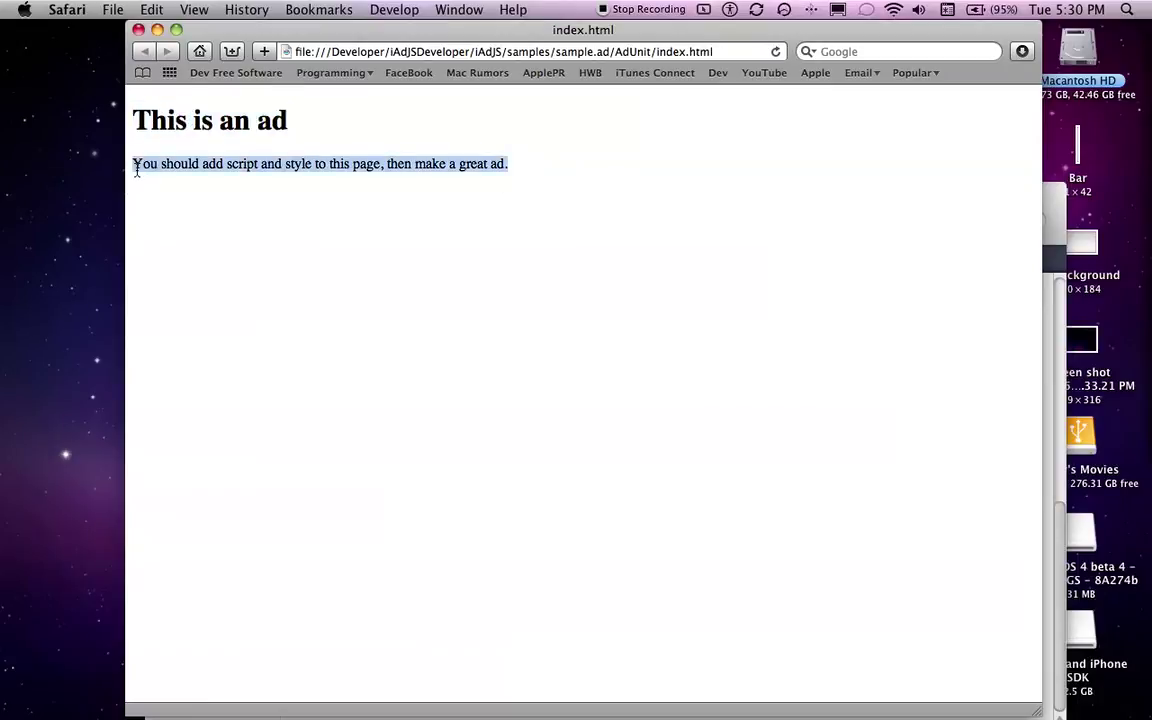
left_click(138, 29)
left_click(466, 195)
left_click(471, 196)
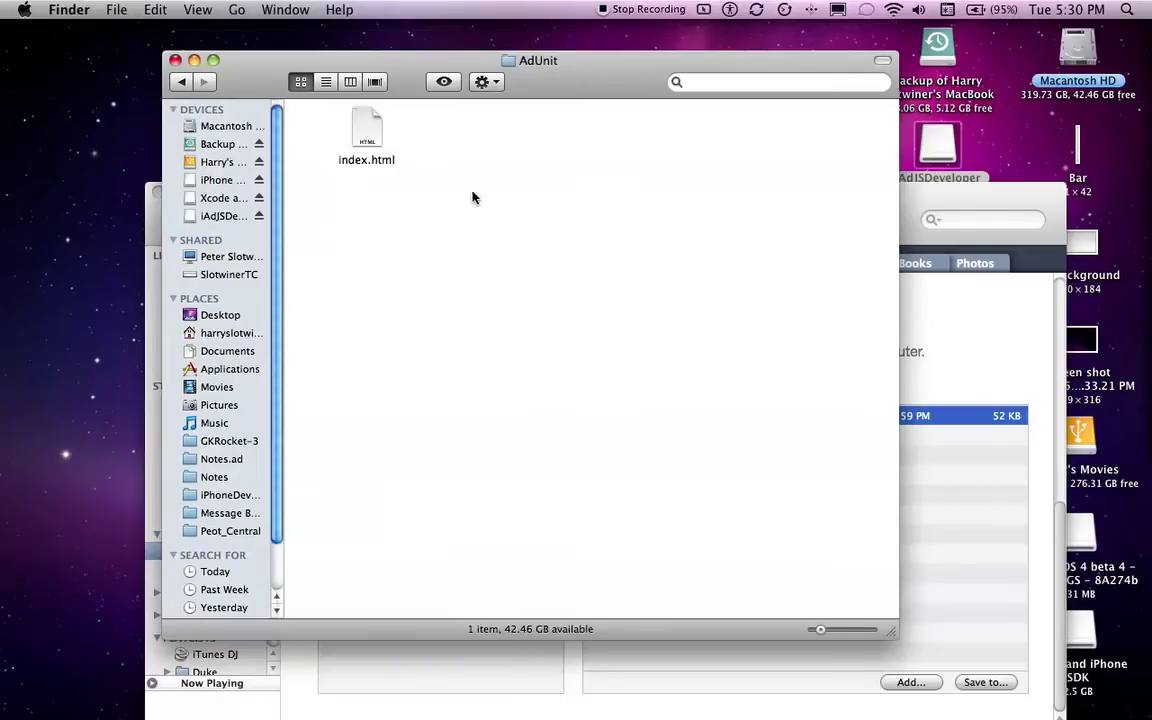
- Preview index.html from Creatives > basic > HTMLBanner and highlight its heading
key("super+Up")
double_click(527, 130)
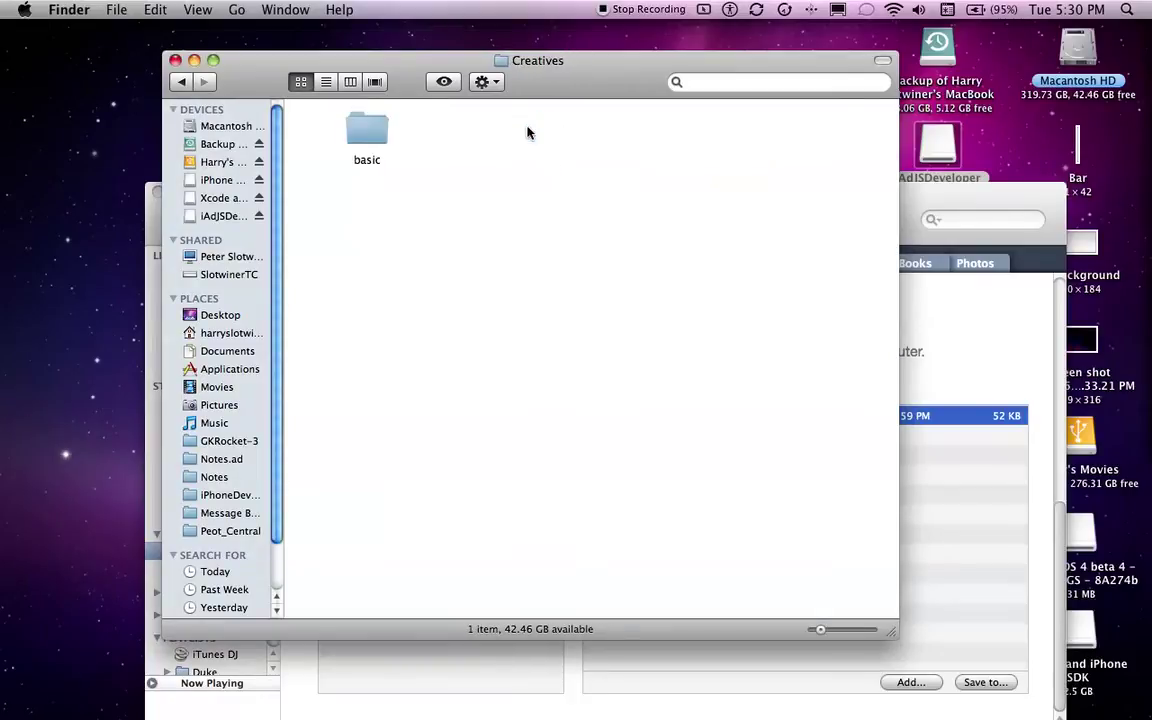
double_click(376, 130)
left_click(366, 132)
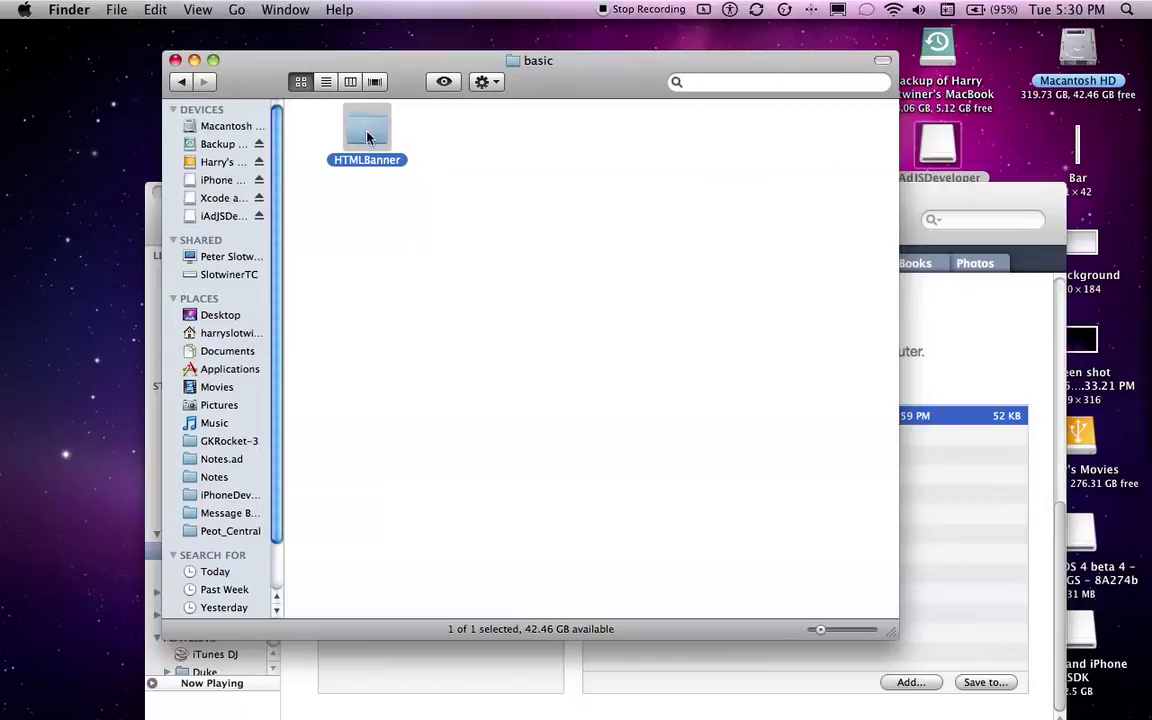
double_click(367, 138)
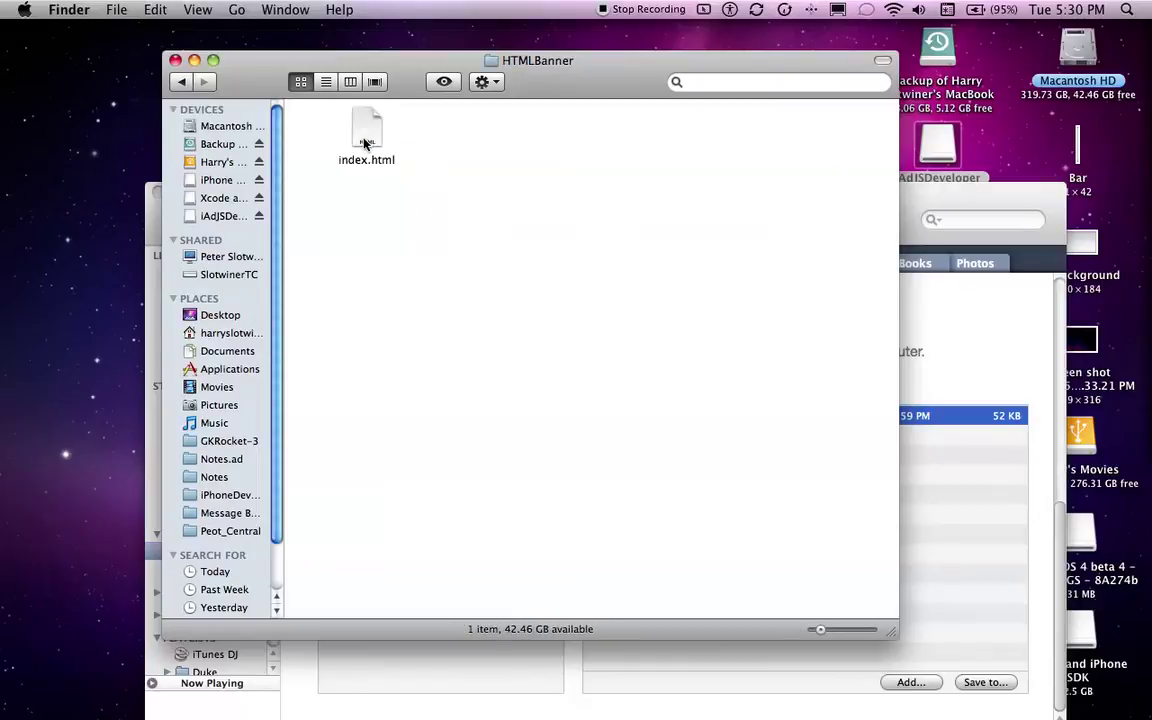
double_click(367, 140)
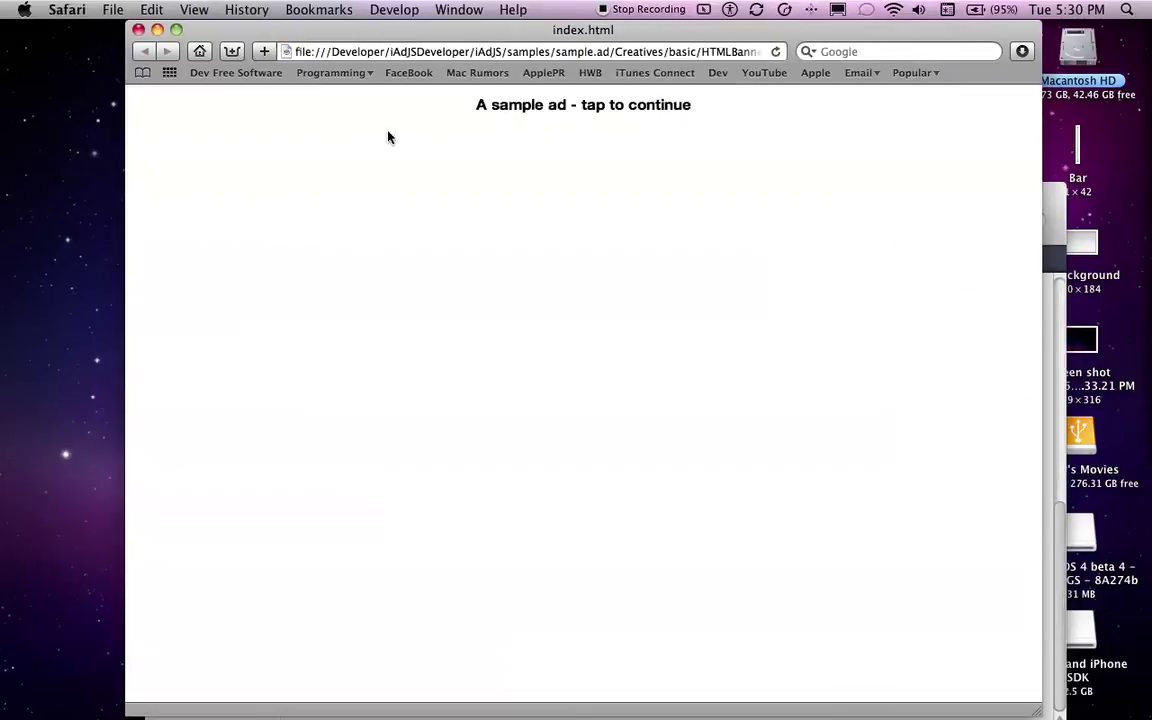
left_click_drag(705, 106, 411, 105)
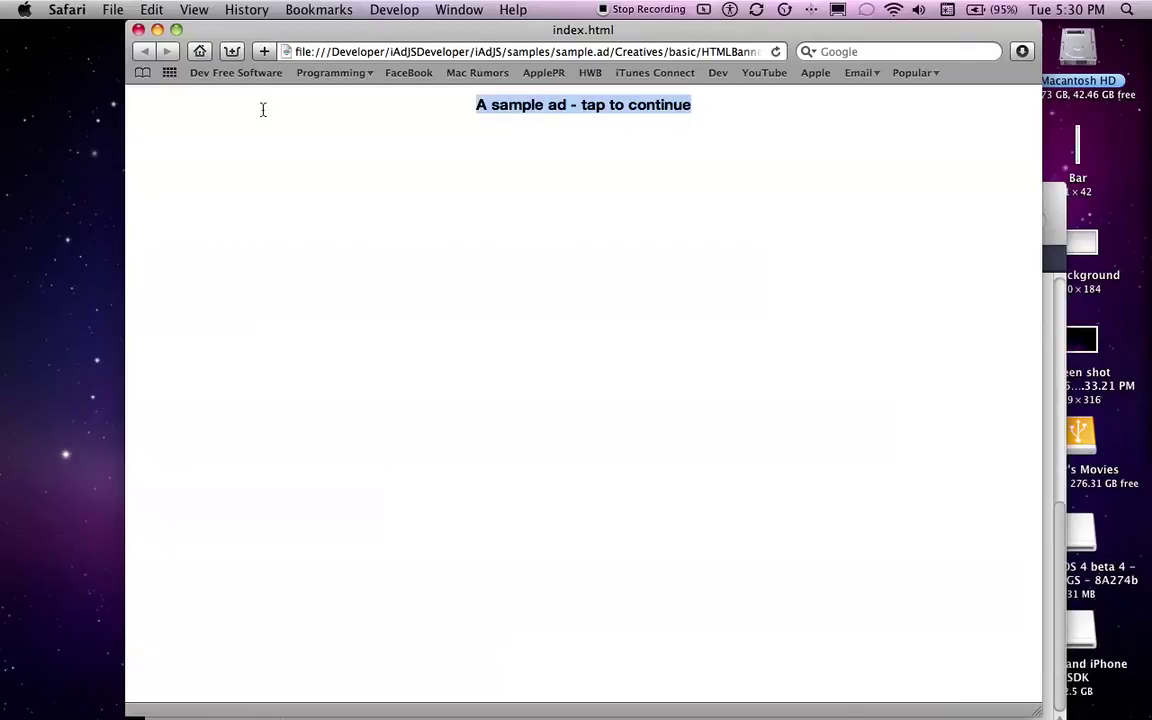
- Close the banner preview, return to sample.ad, and view then close iAd.plist
left_click(138, 29)
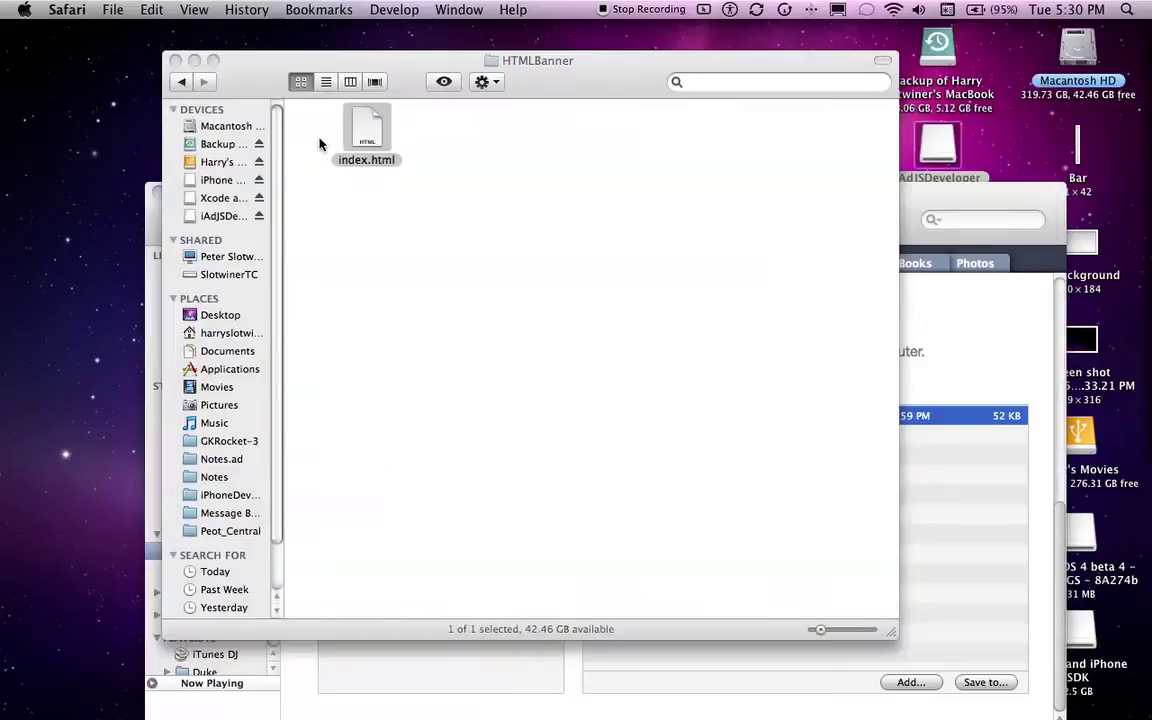
left_click(480, 200)
key("super+Up")
key("super+Up")
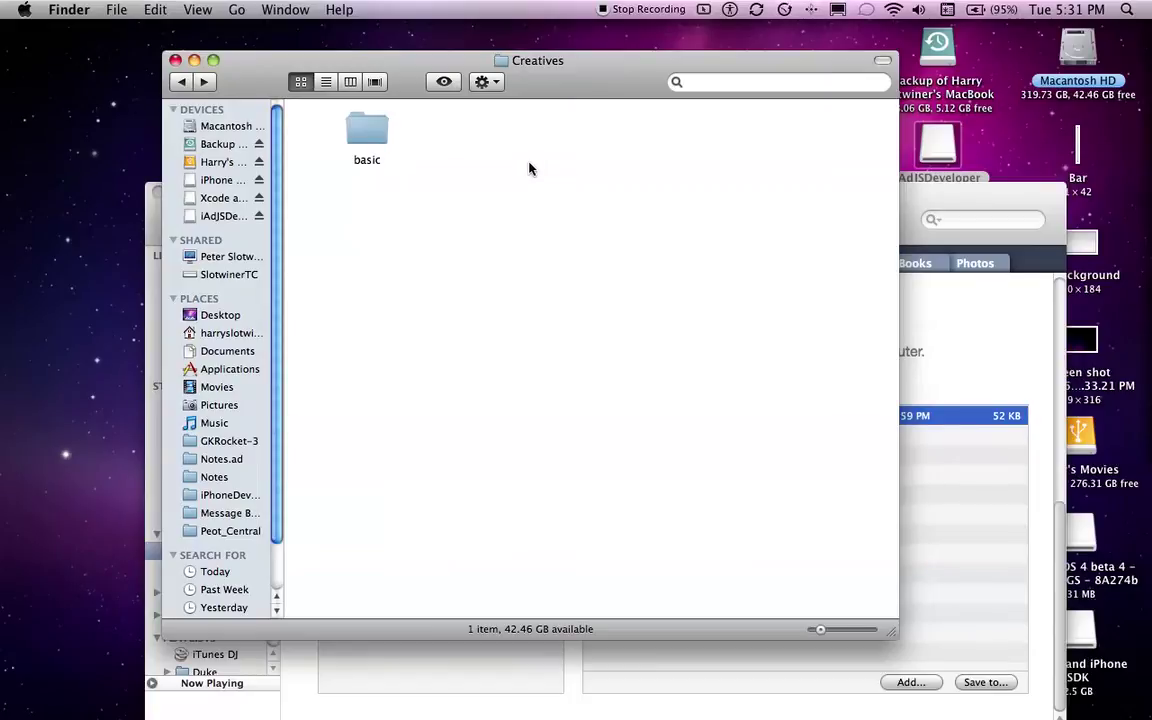
key("super+Up")
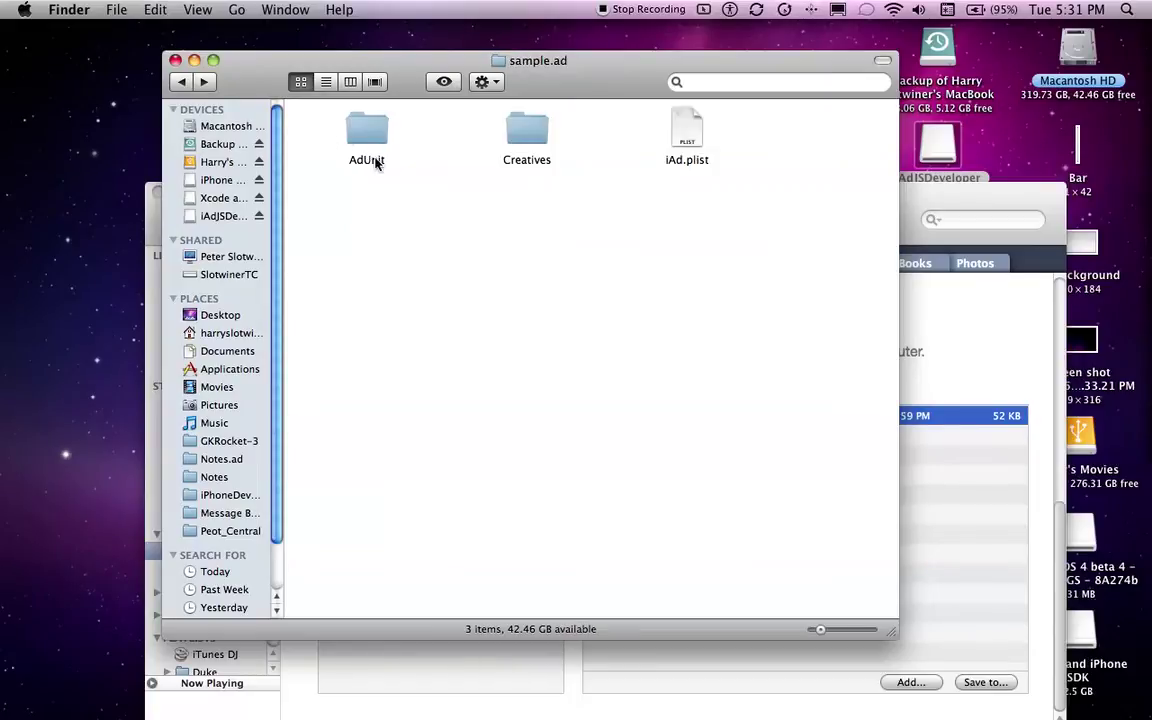
left_click(695, 125)
double_click(697, 124)
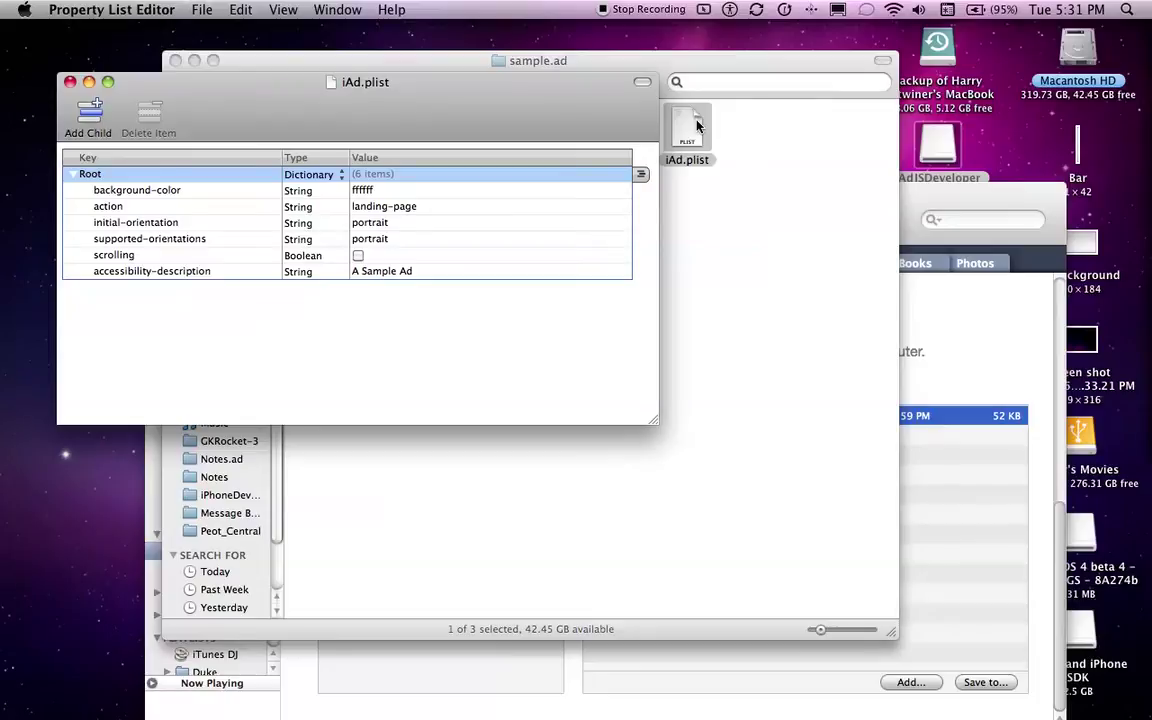
key("super+w")
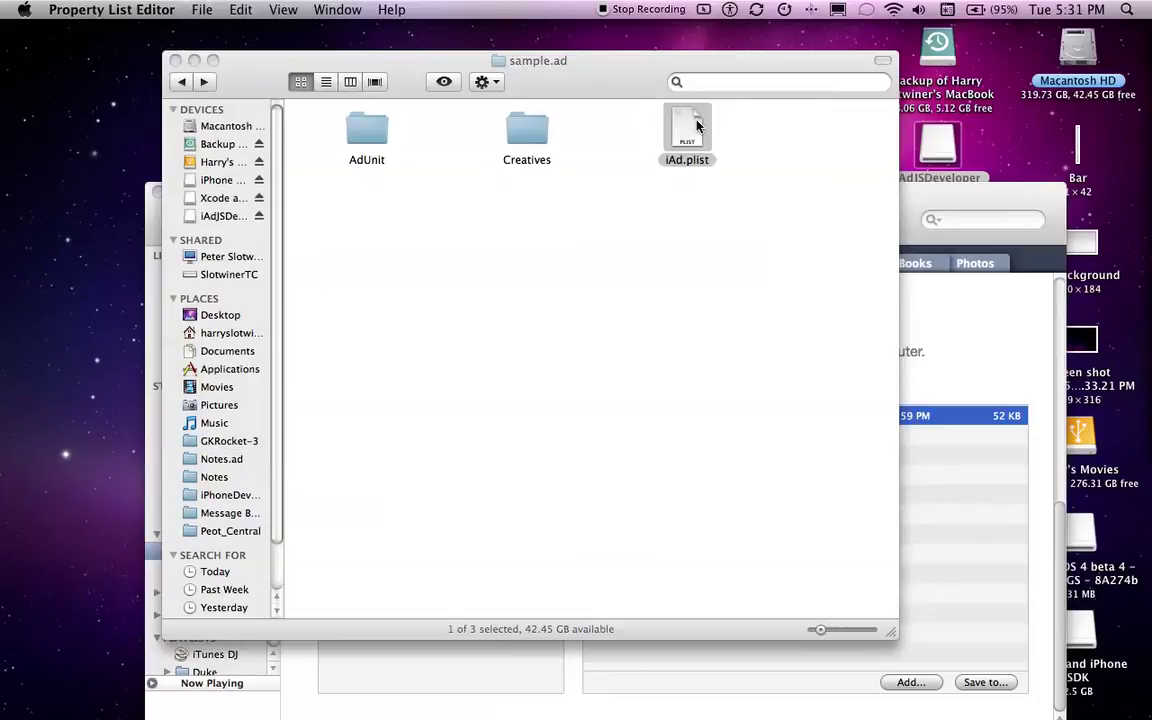
- Create a new untitled folder in Documents
left_click(700, 188)
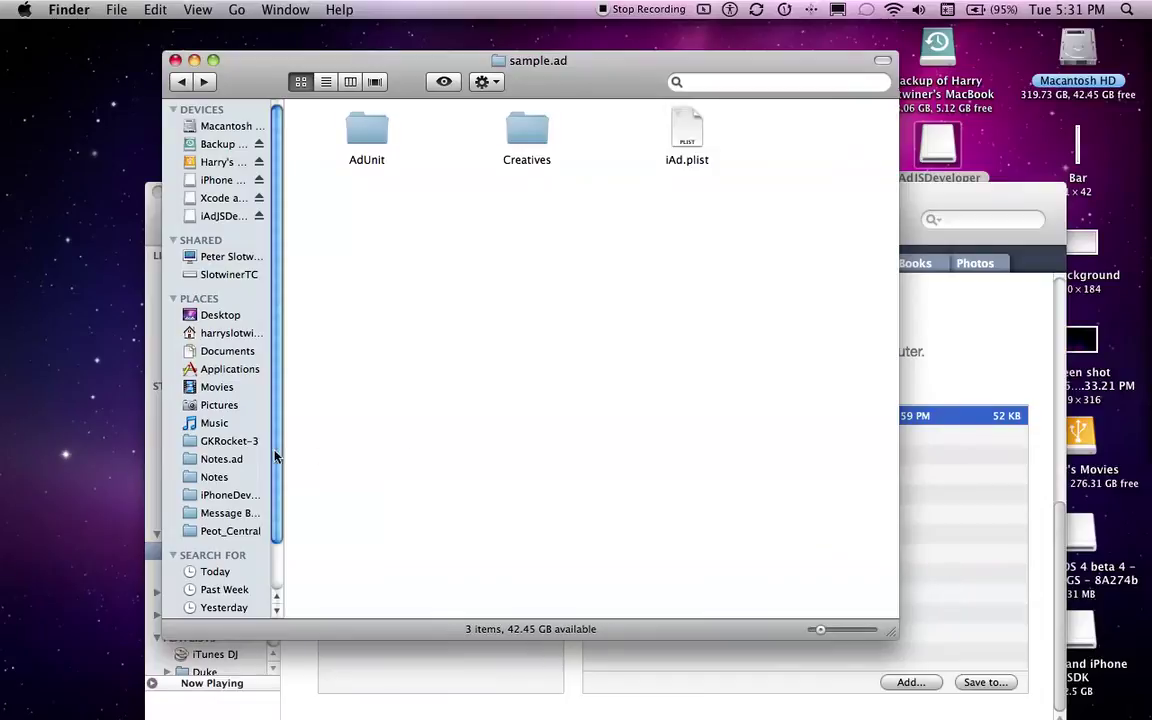
left_click(224, 352)
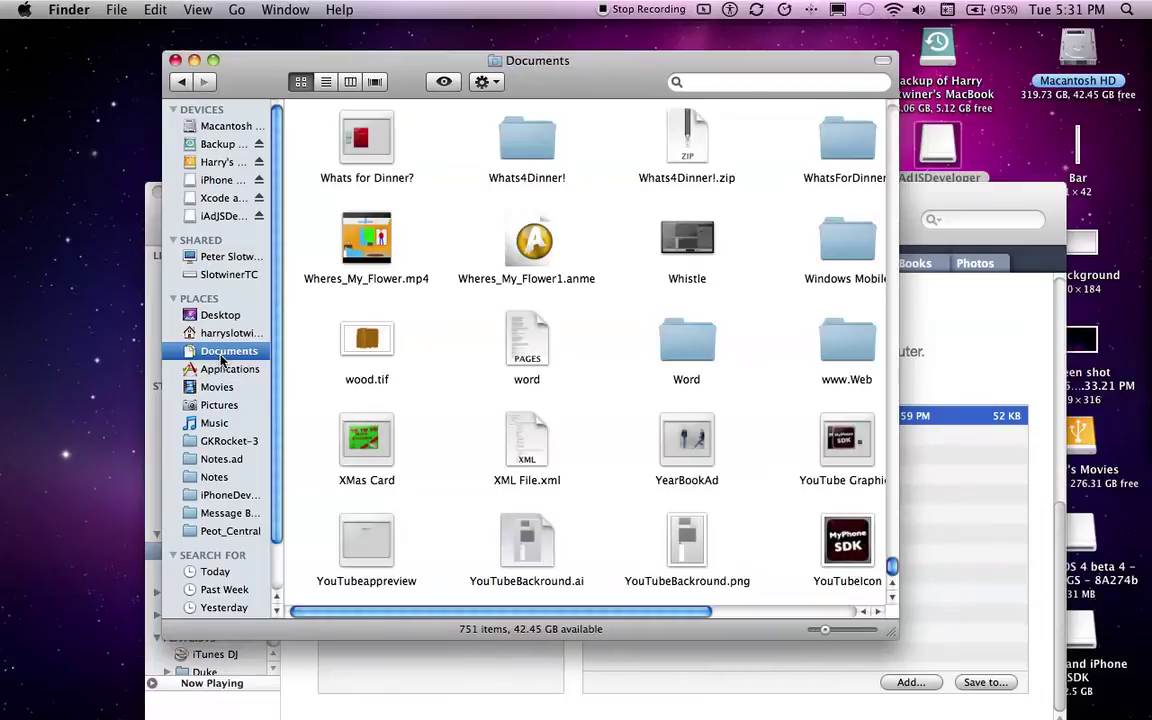
right_click(444, 331)
left_click(465, 328)
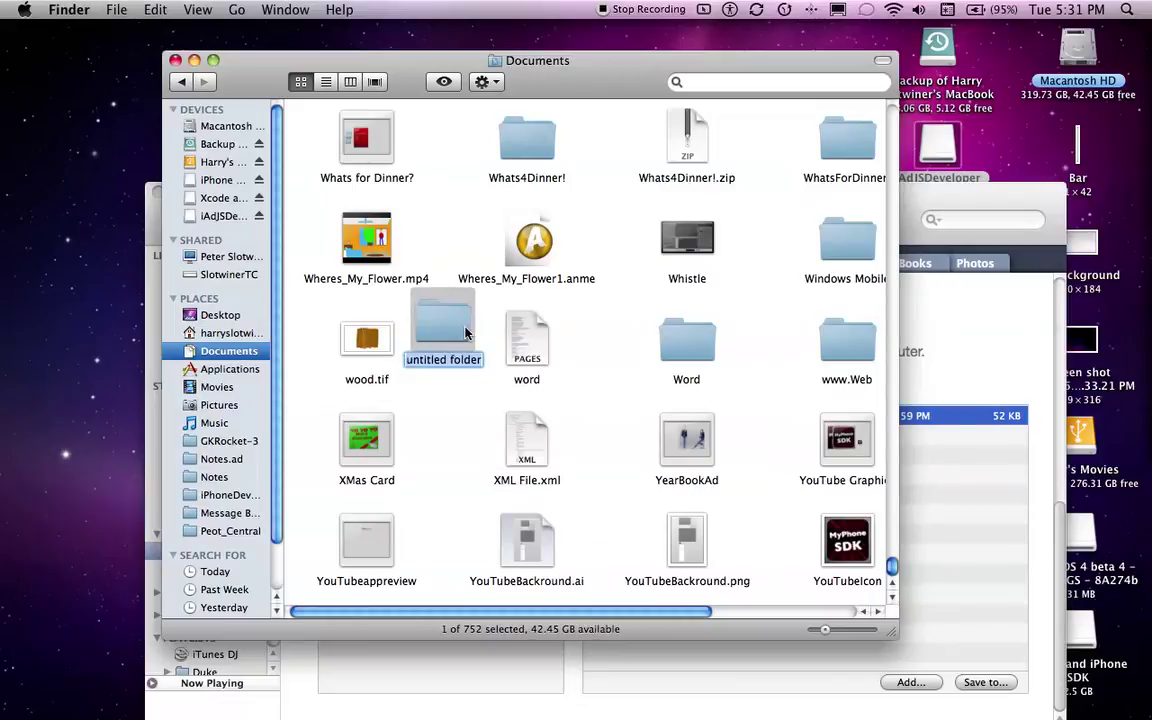
key("Return")
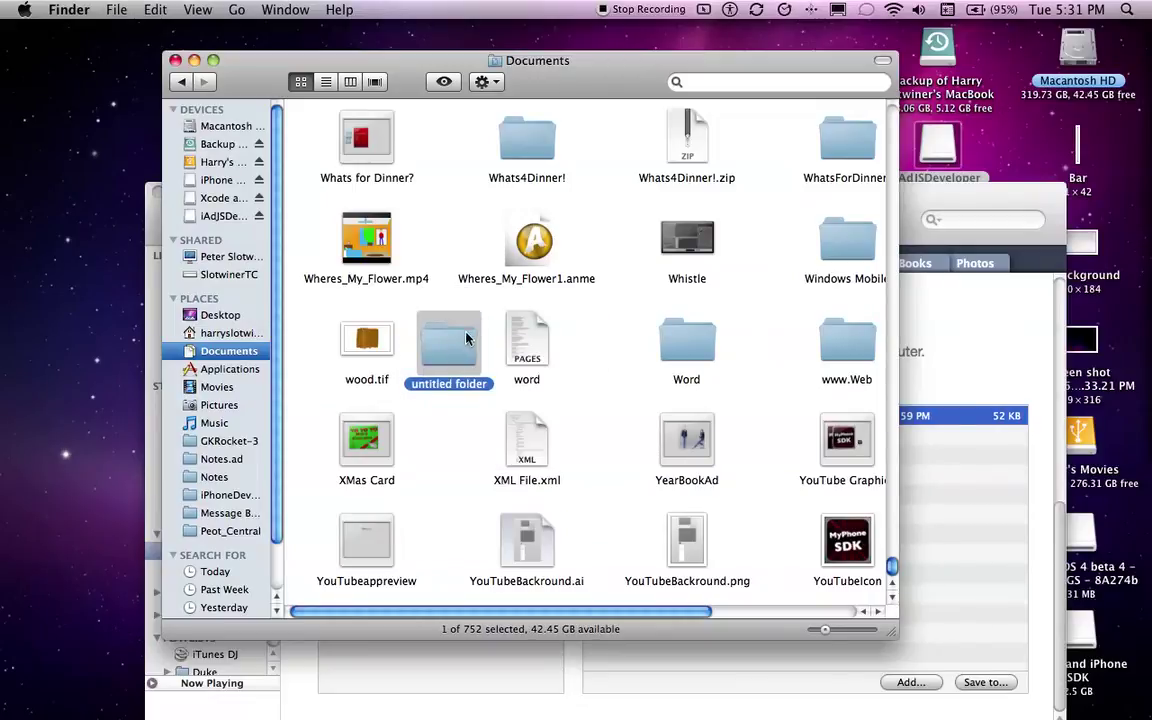
- Locate the Untitled folder in Documents, open it, and go back
key("Home")
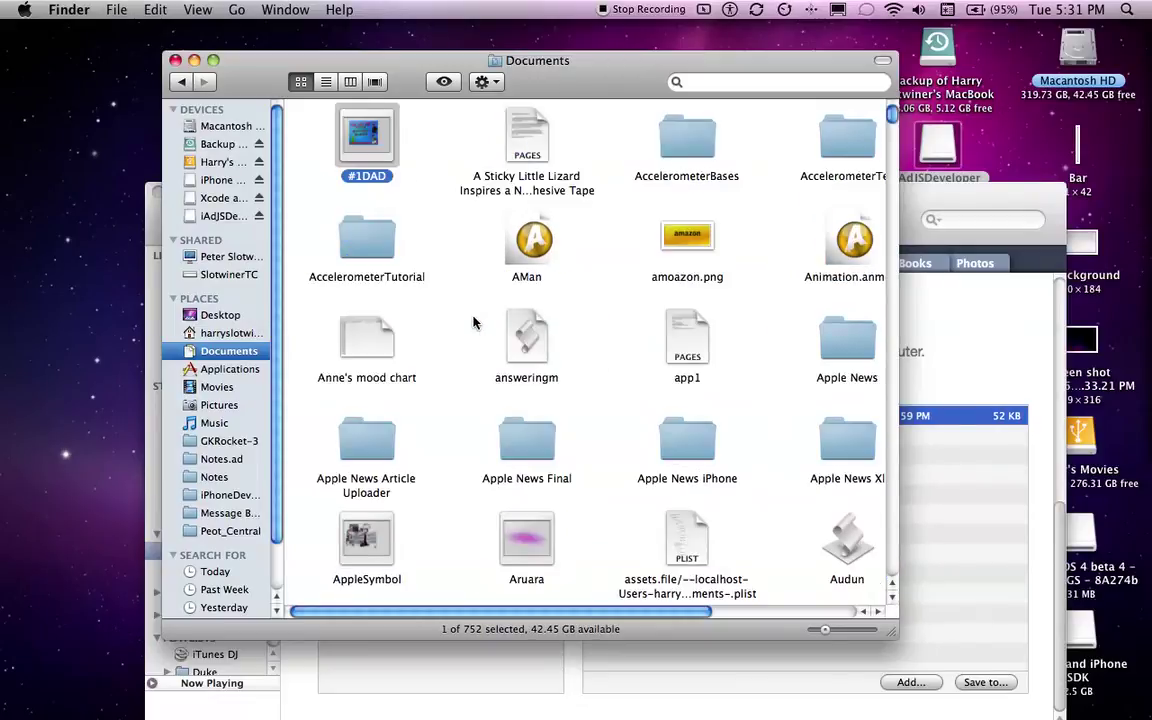
scroll(470, 329, "down", 20)
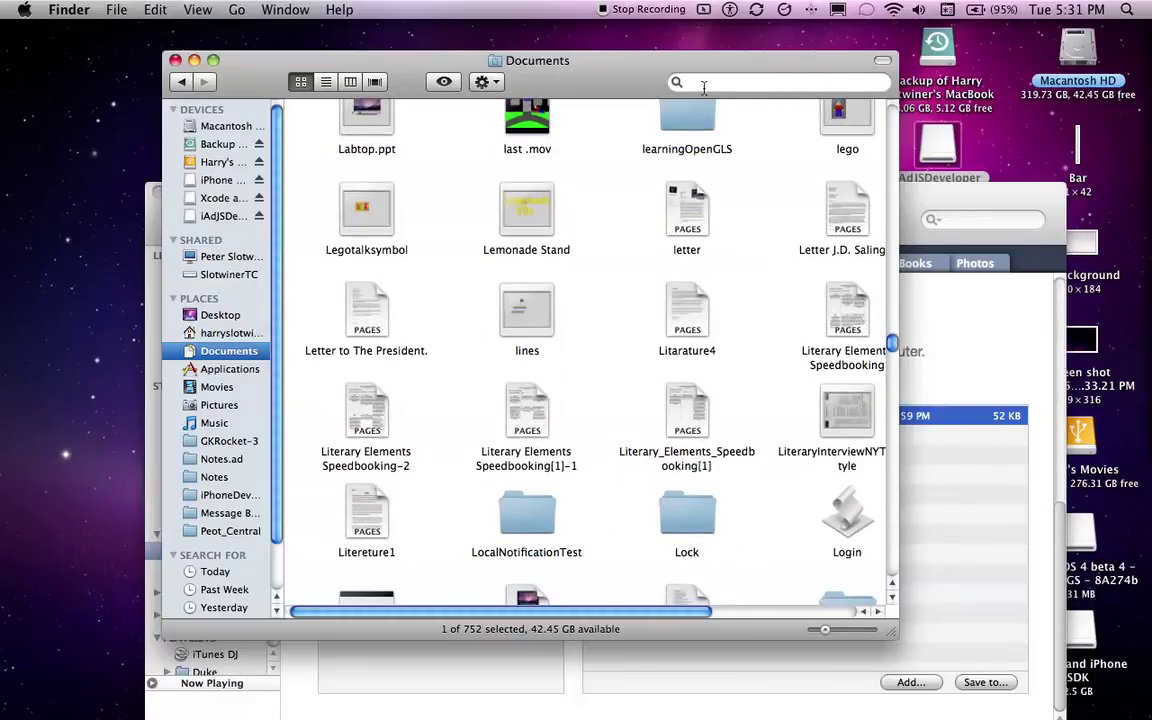
scroll(605, 190, "down", 5)
scroll(603, 190, "down", 15)
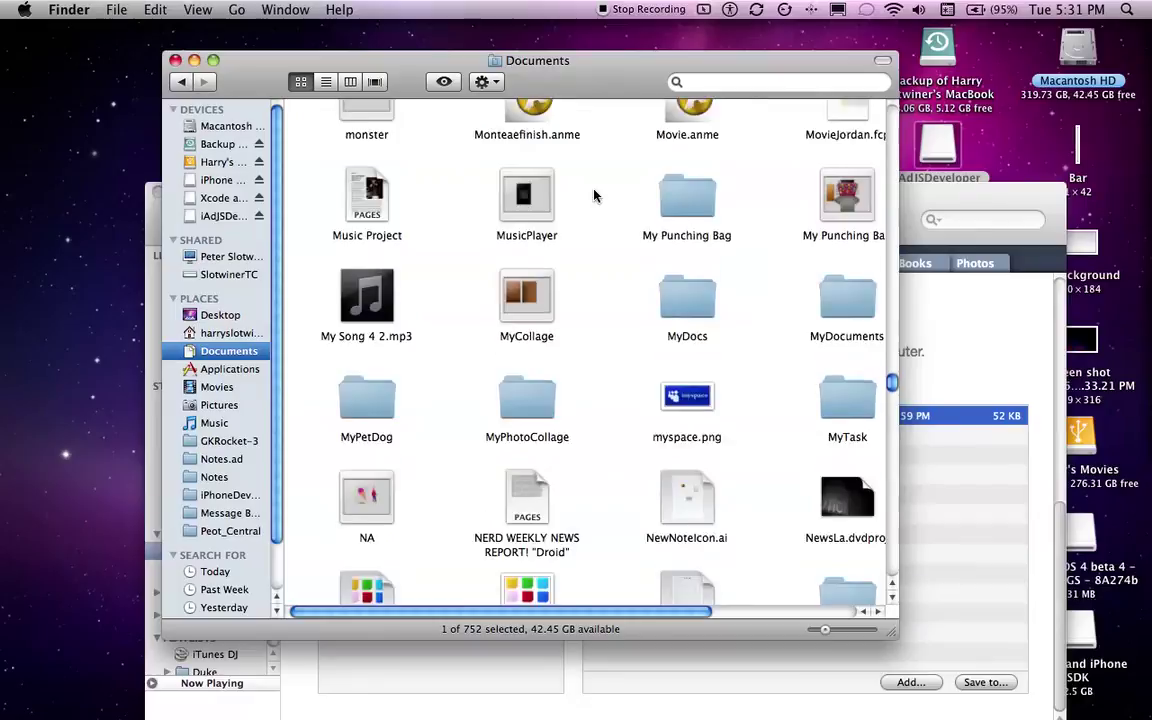
scroll(594, 195, "down", 10)
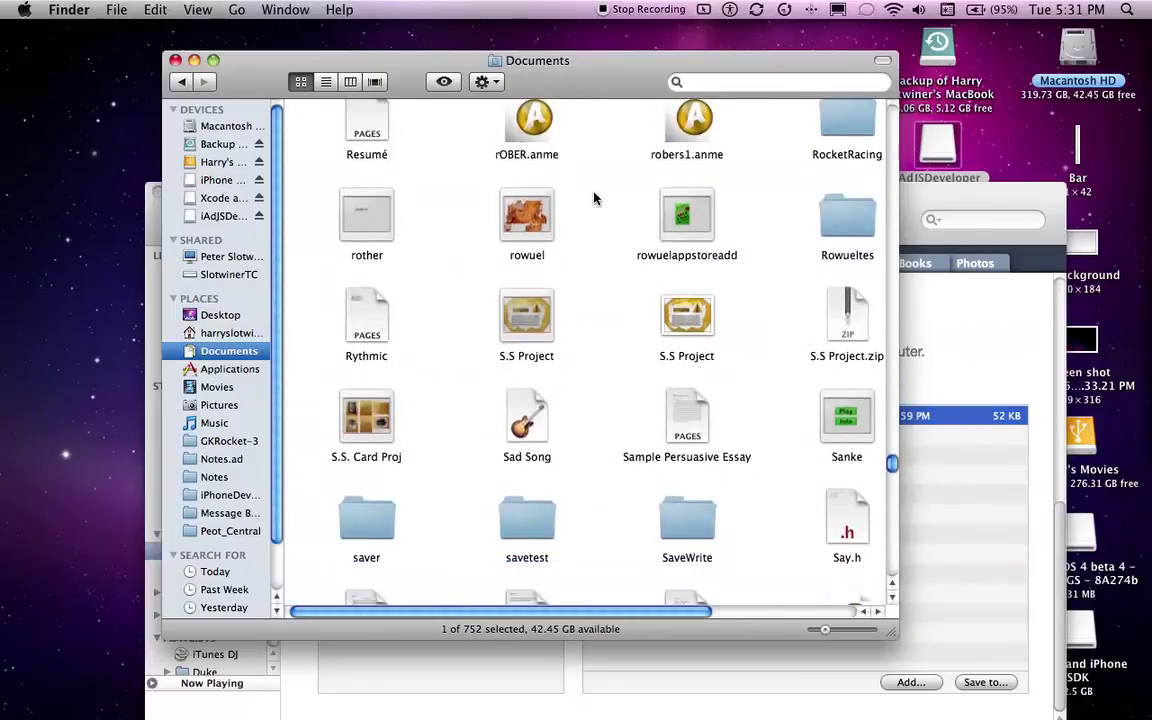
scroll(590, 200, "down", 10)
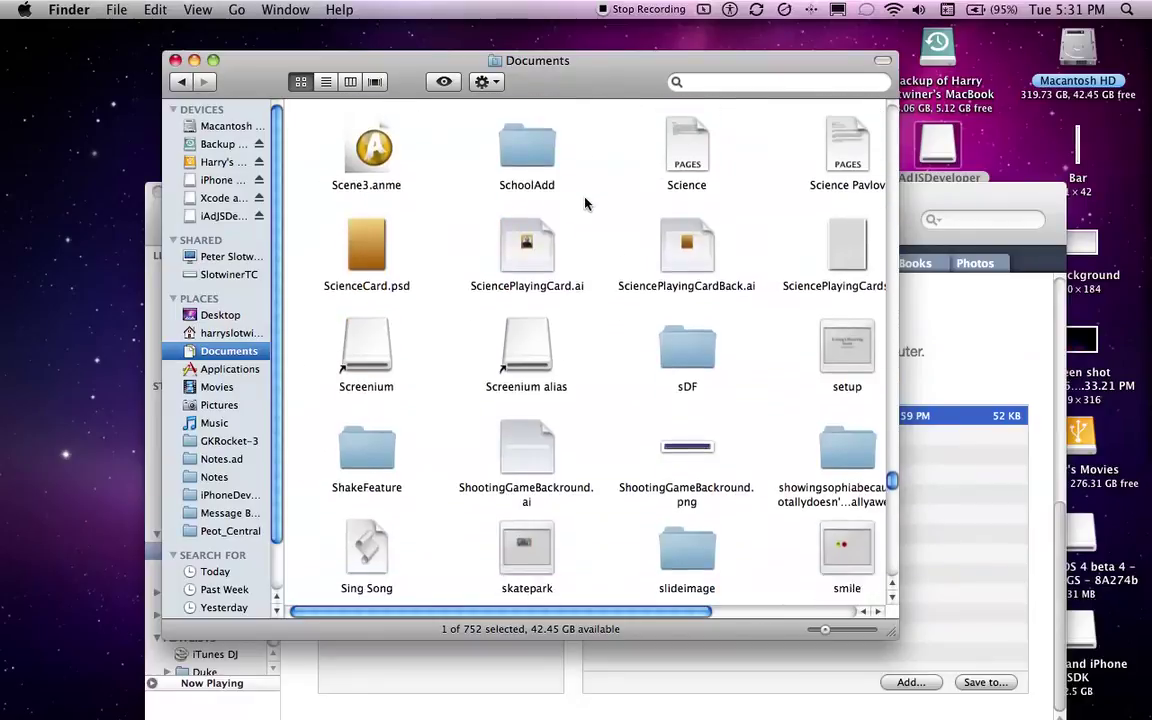
scroll(585, 204, "down", 12)
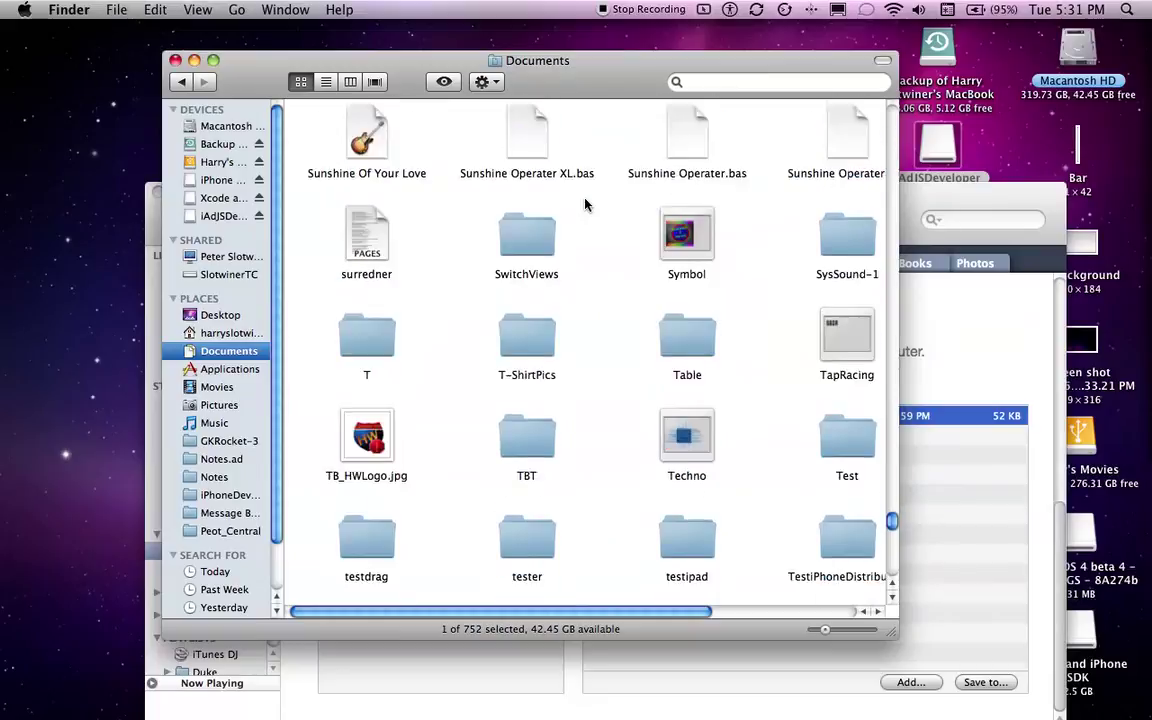
scroll(585, 204, "down", 9)
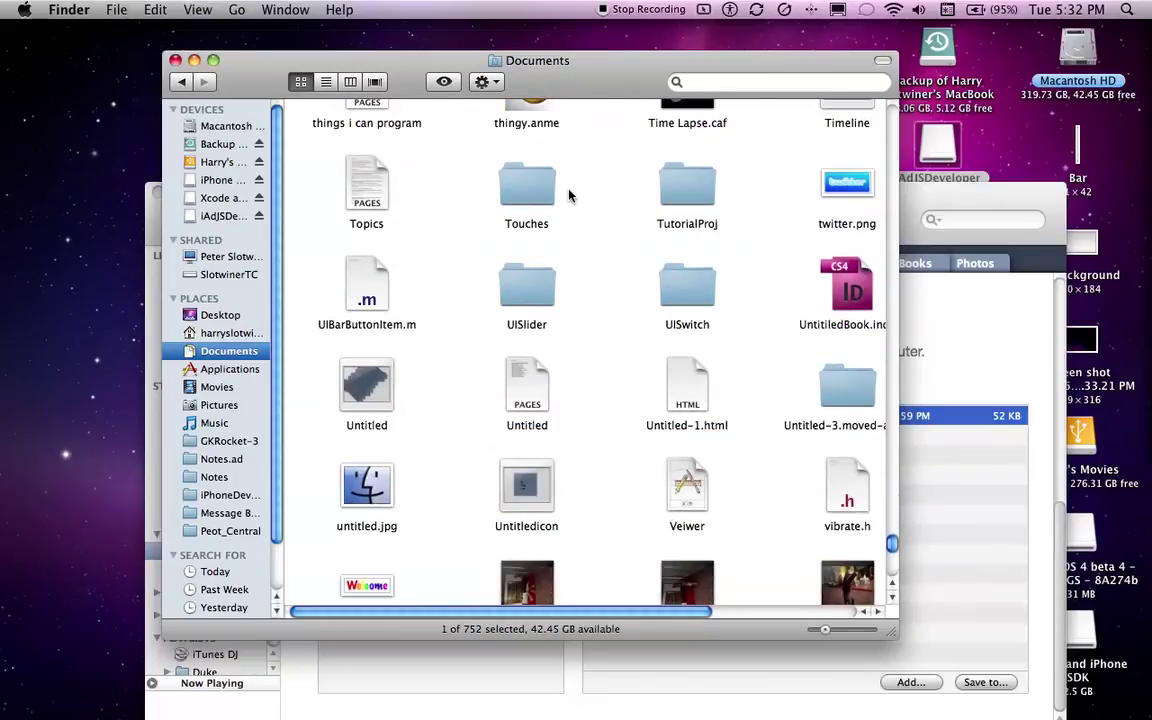
scroll(697, 311, "right", 5)
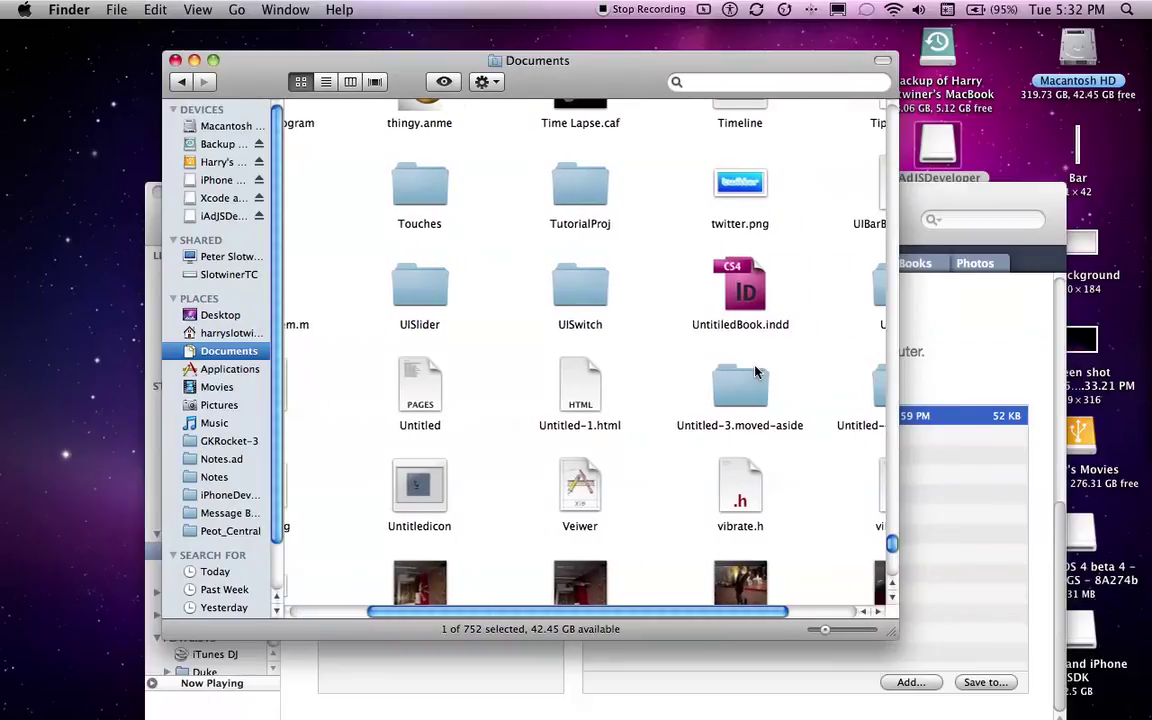
scroll(760, 350, "right", 3)
left_click(808, 281)
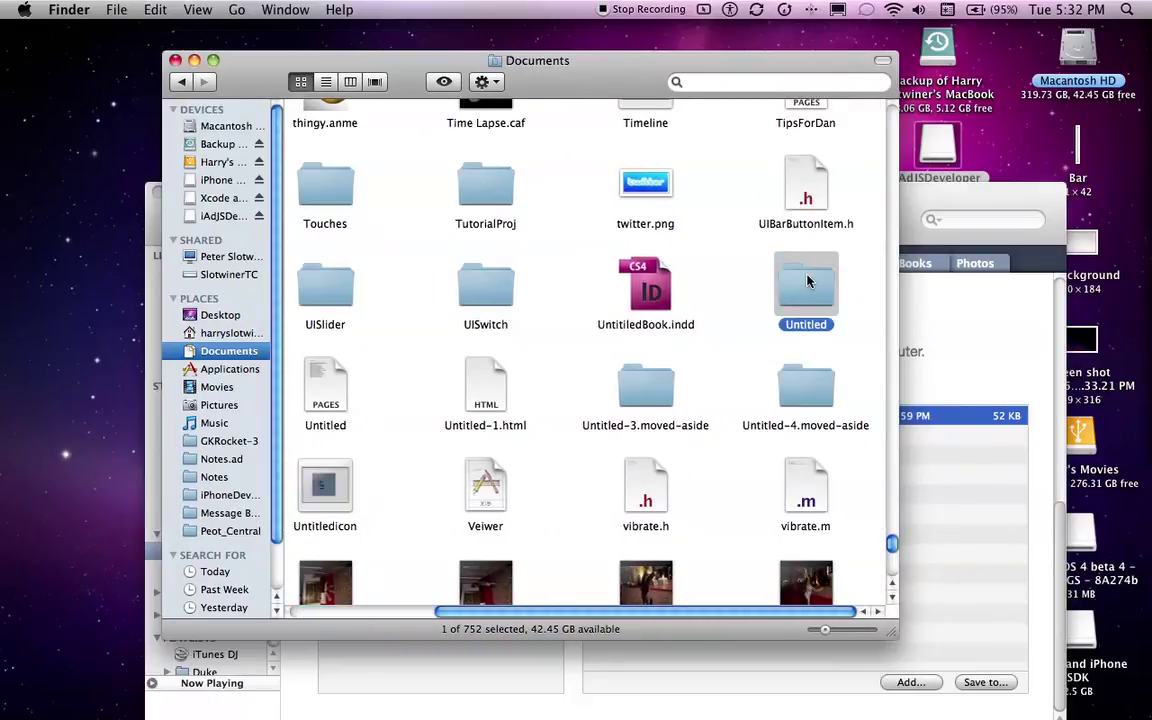
double_click(808, 281)
key("super+bracketleft")
- Make another new folder named TestAd.ad in Documents and open it
right_click(556, 258)
left_click(570, 268)
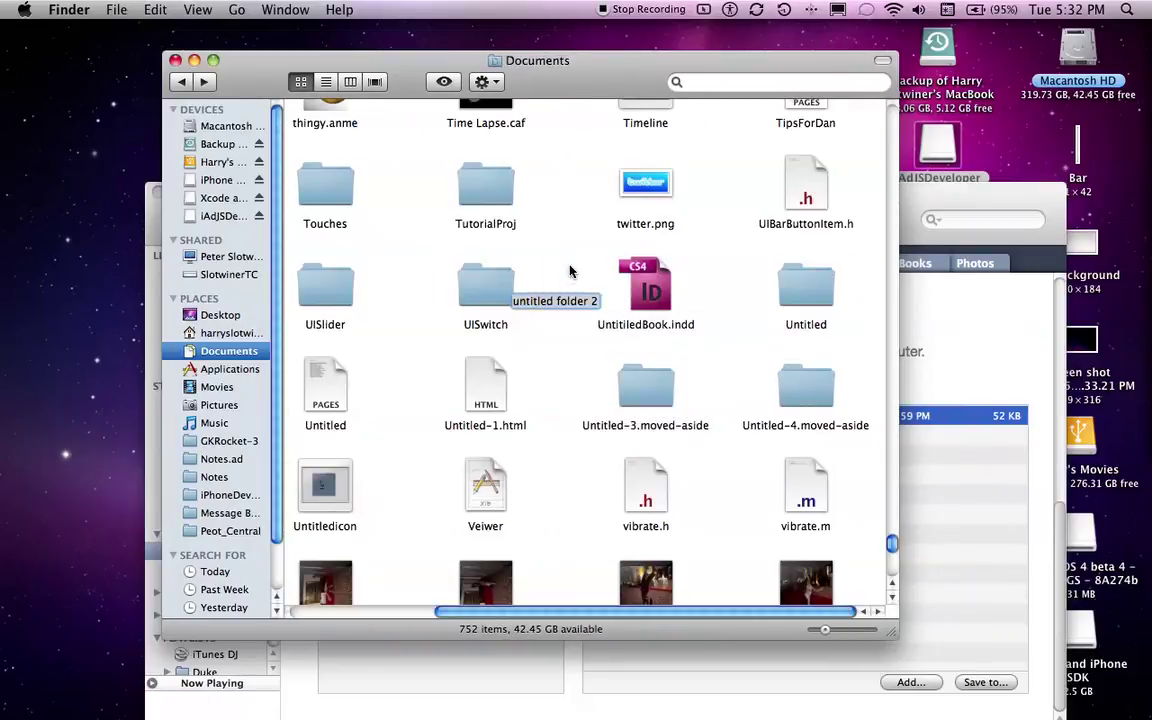
key("BackSpace")
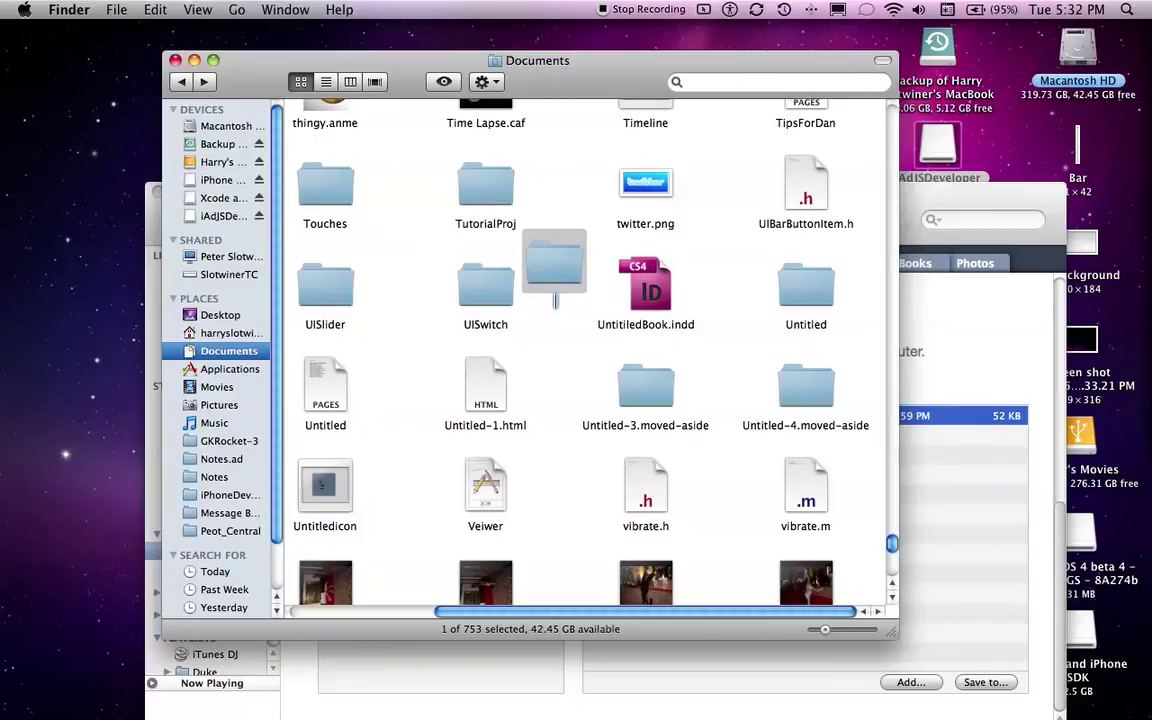
type("TestAd.")
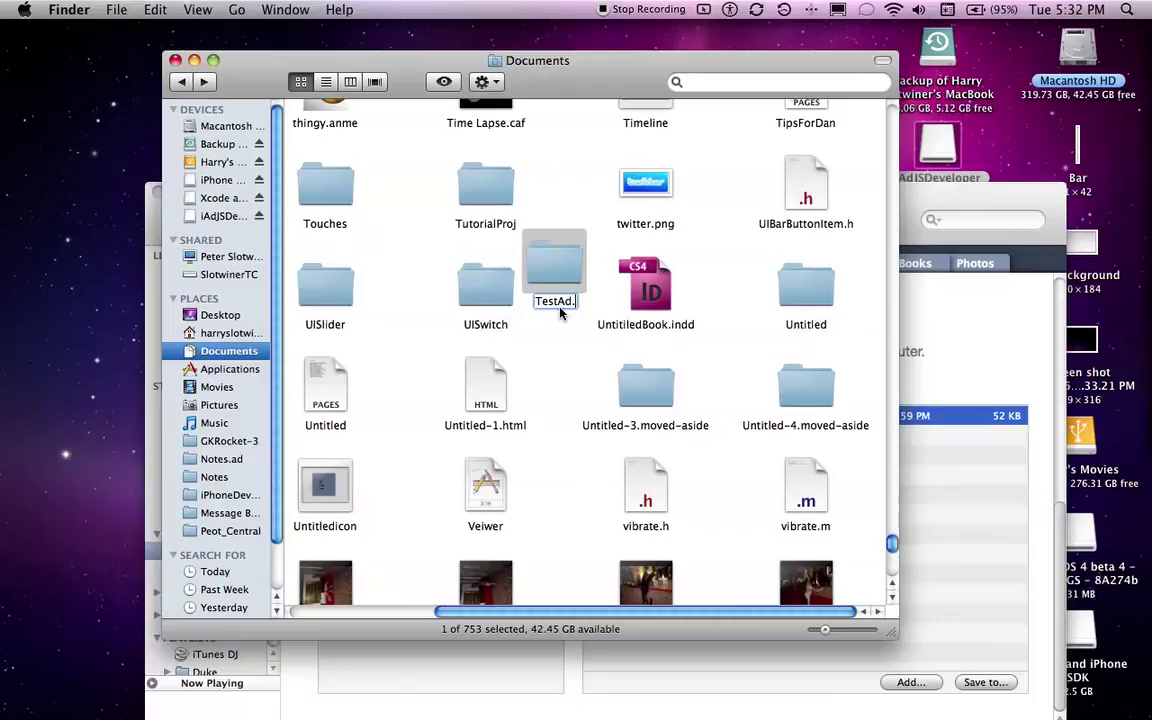
type("add")
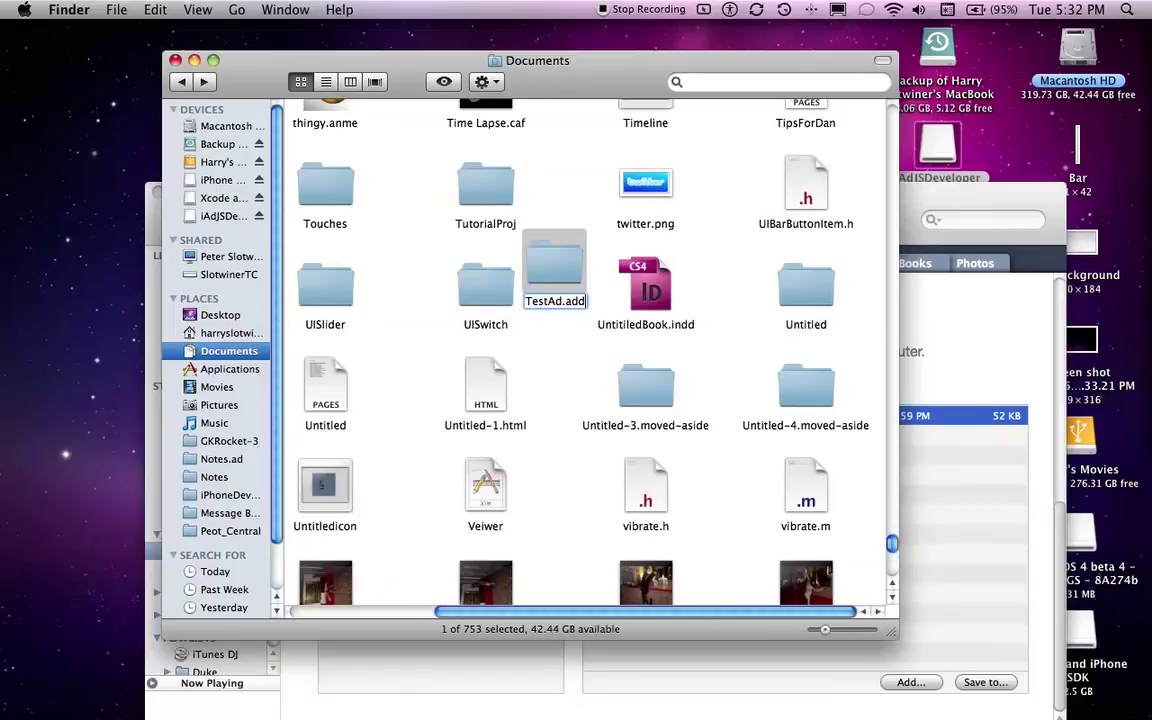
scroll(556, 325, "left", 3)
key("BackSpace")
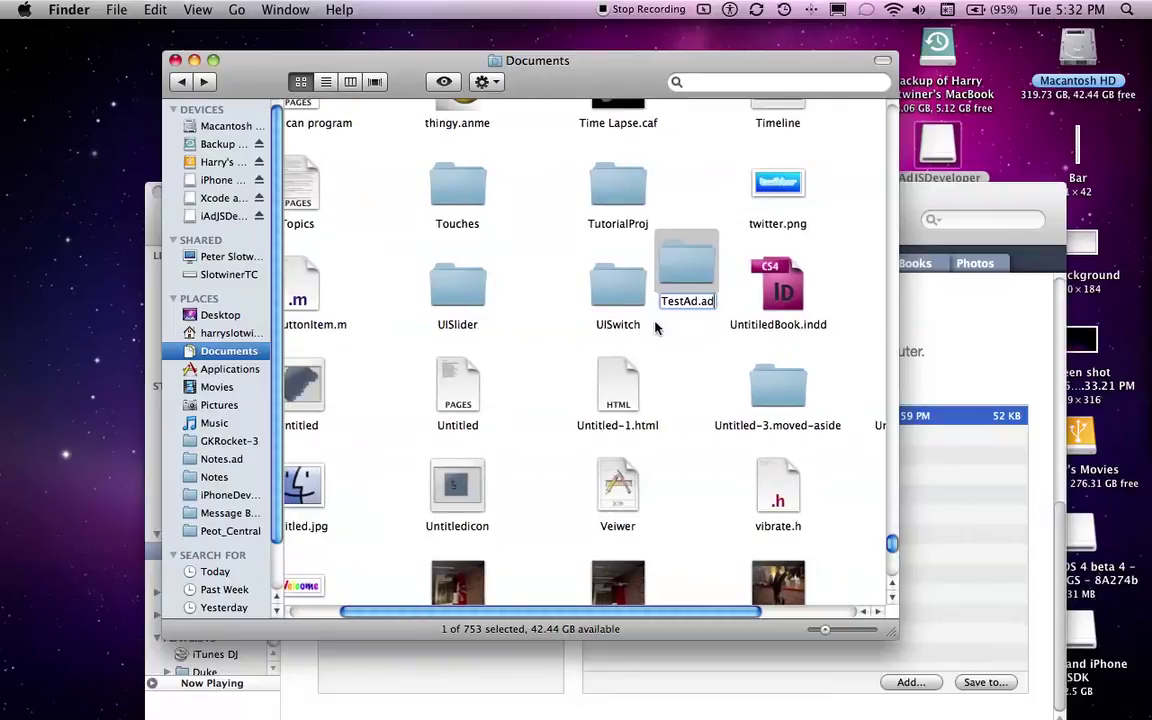
key("Return")
double_click(679, 262)
- Navigate to Macintosh HD > Developer > iAdJSDeveloper > iAdJS > samples > sample.ad
left_click_drag(554, 81, 606, 51)
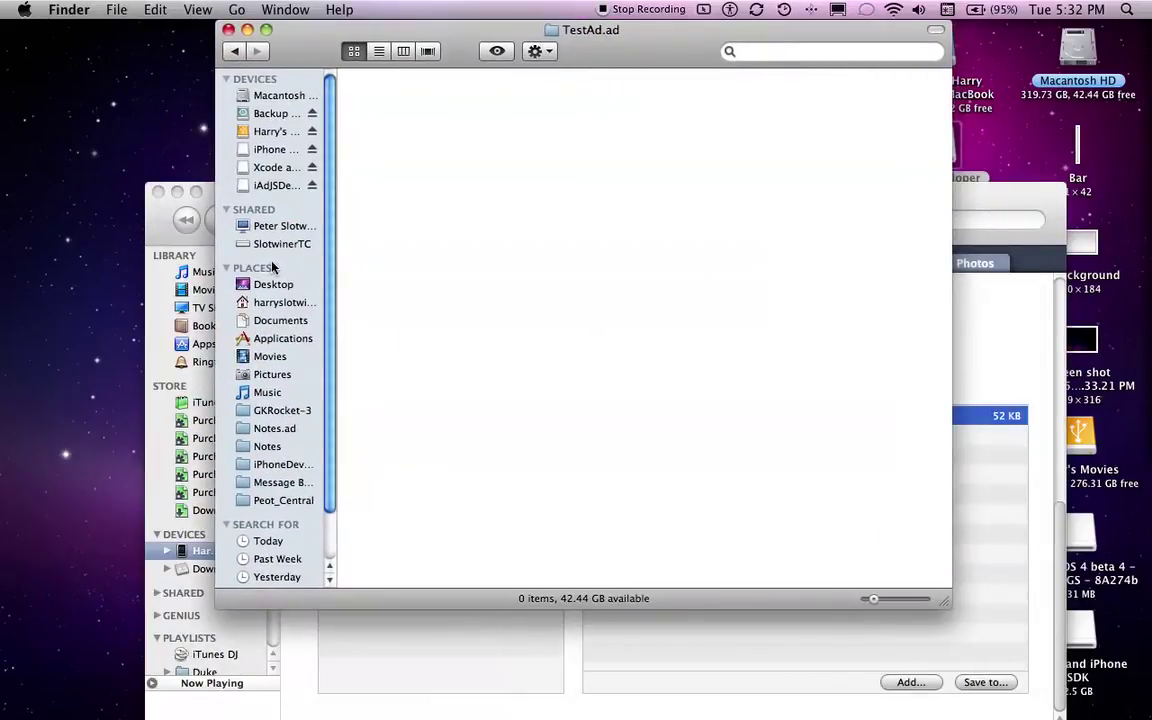
left_click(266, 97)
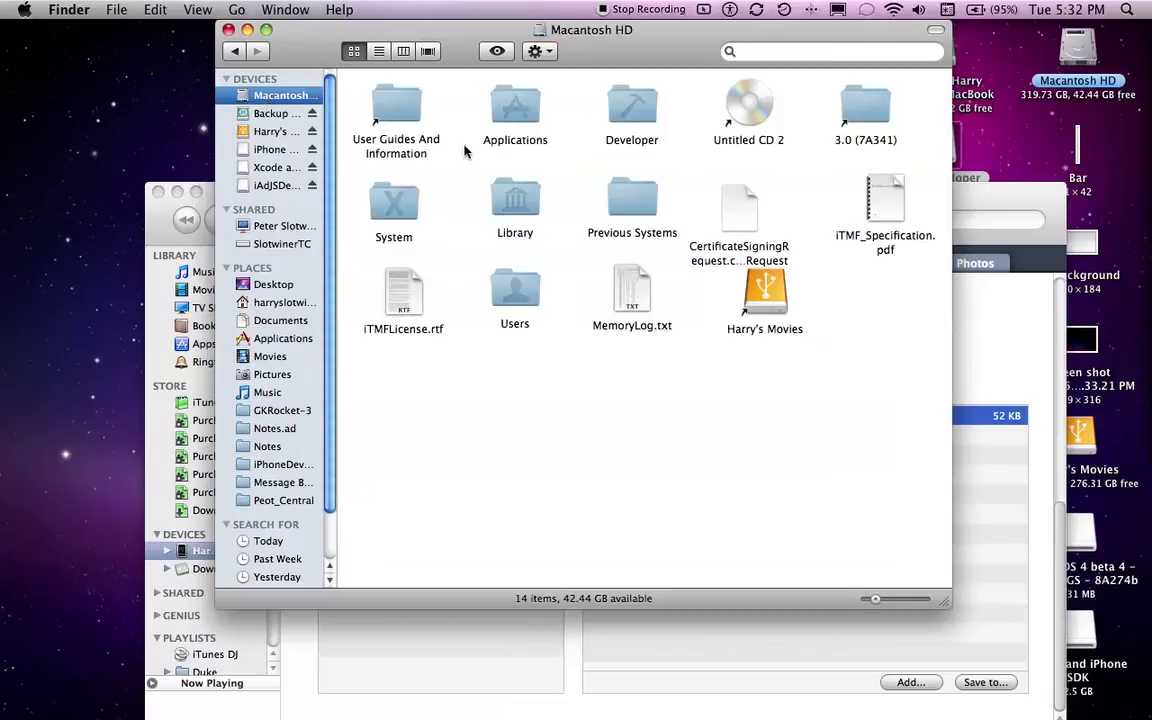
double_click(652, 112)
double_click(414, 530)
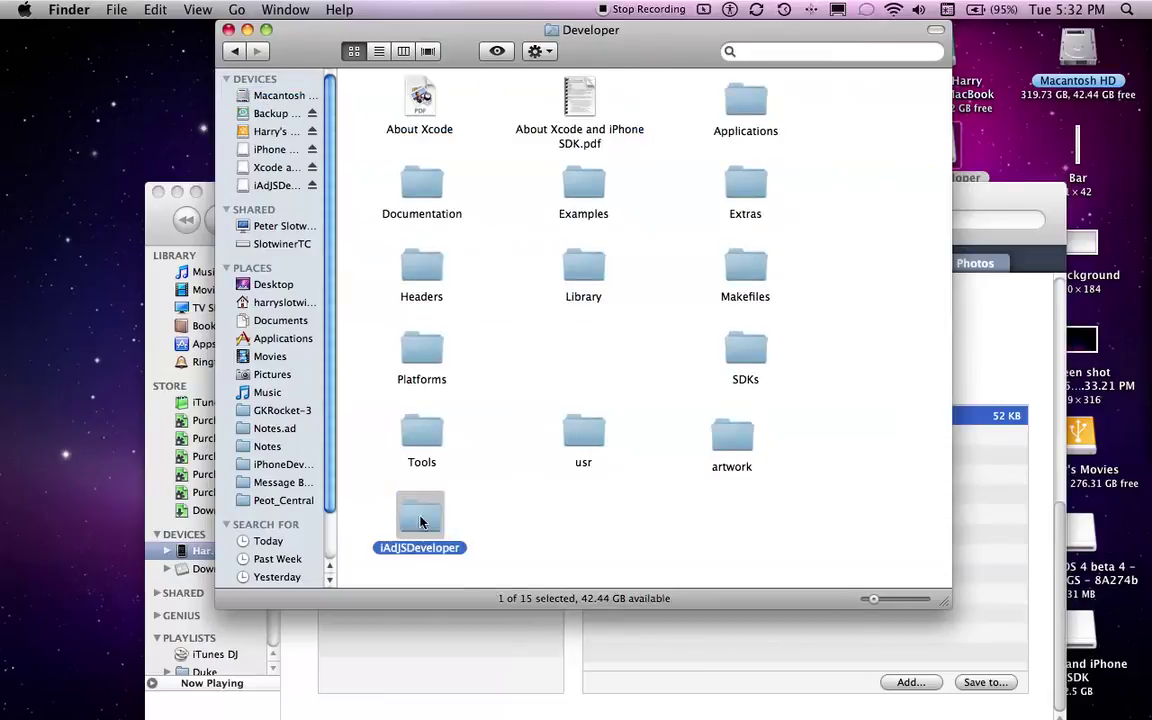
double_click(428, 106)
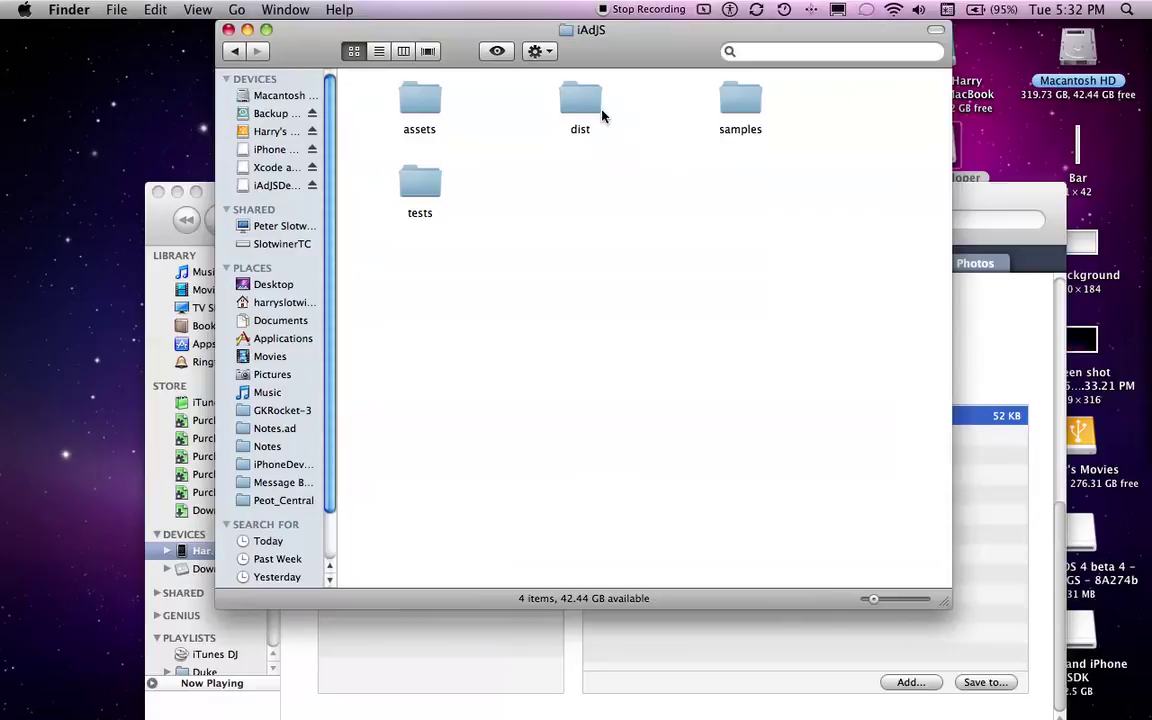
double_click(735, 106)
left_click(432, 114)
double_click(432, 114)
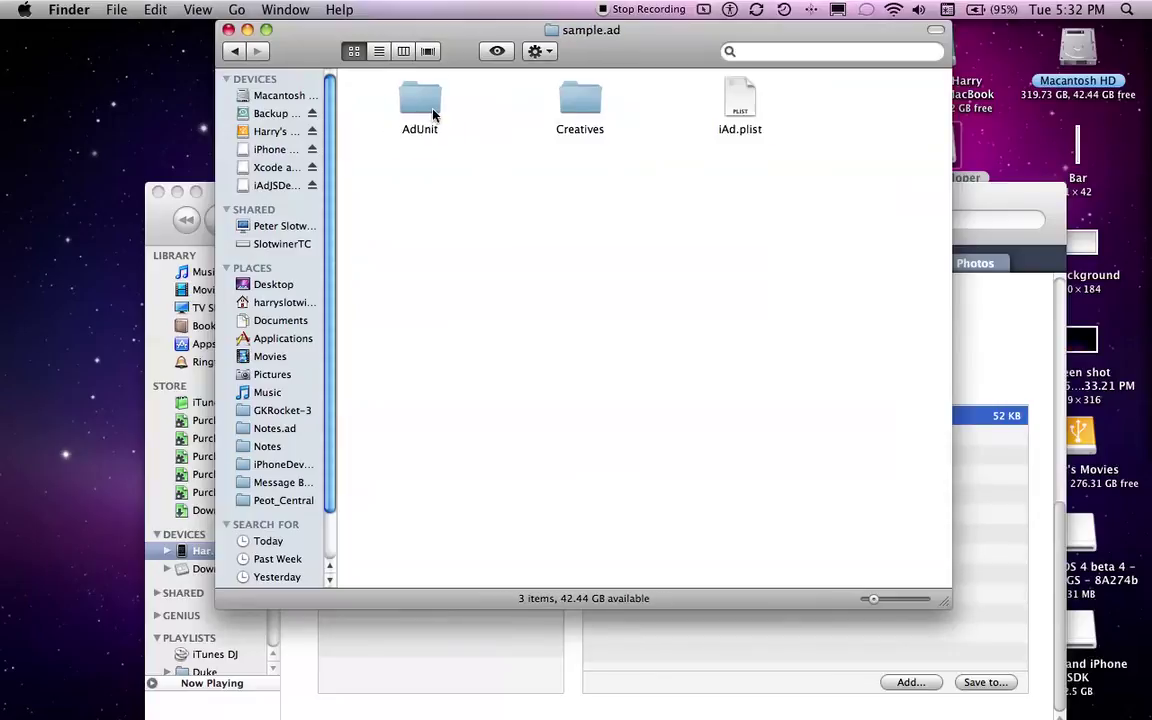
- Select AdUnit, Creatives and iAd.plist together, then close the sample.ad window
left_click(418, 102)
left_click(566, 102)
left_click(674, 193)
left_click_drag(753, 170, 305, 68)
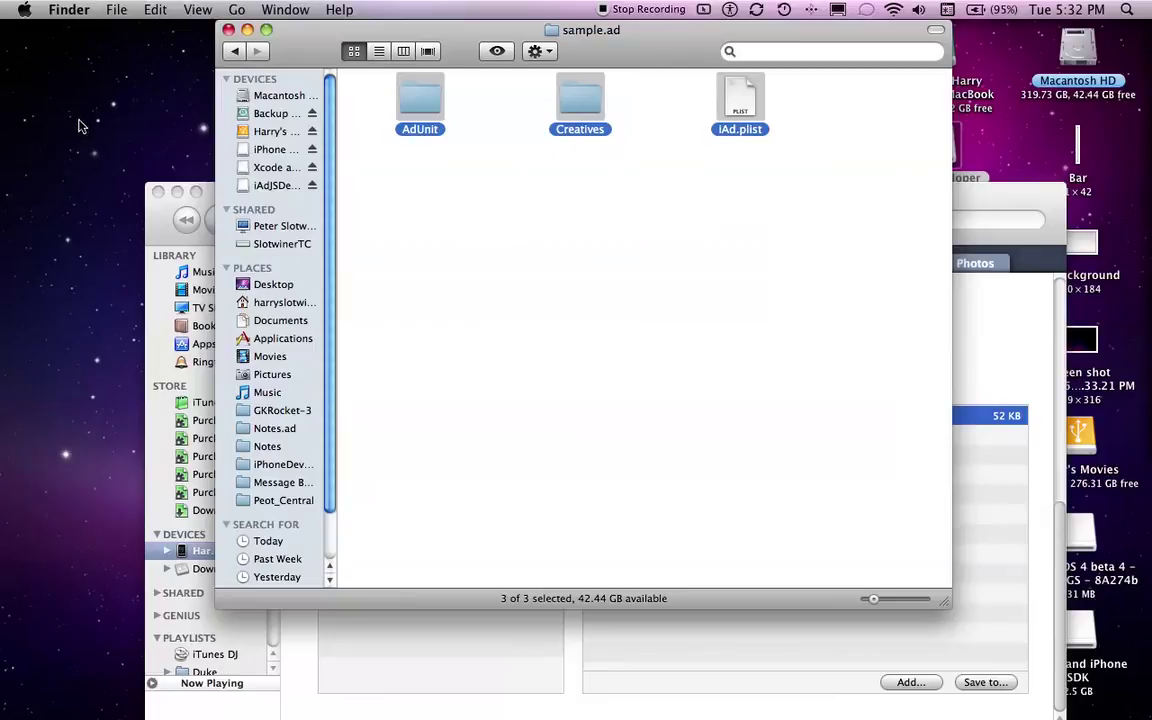
key("super+w")
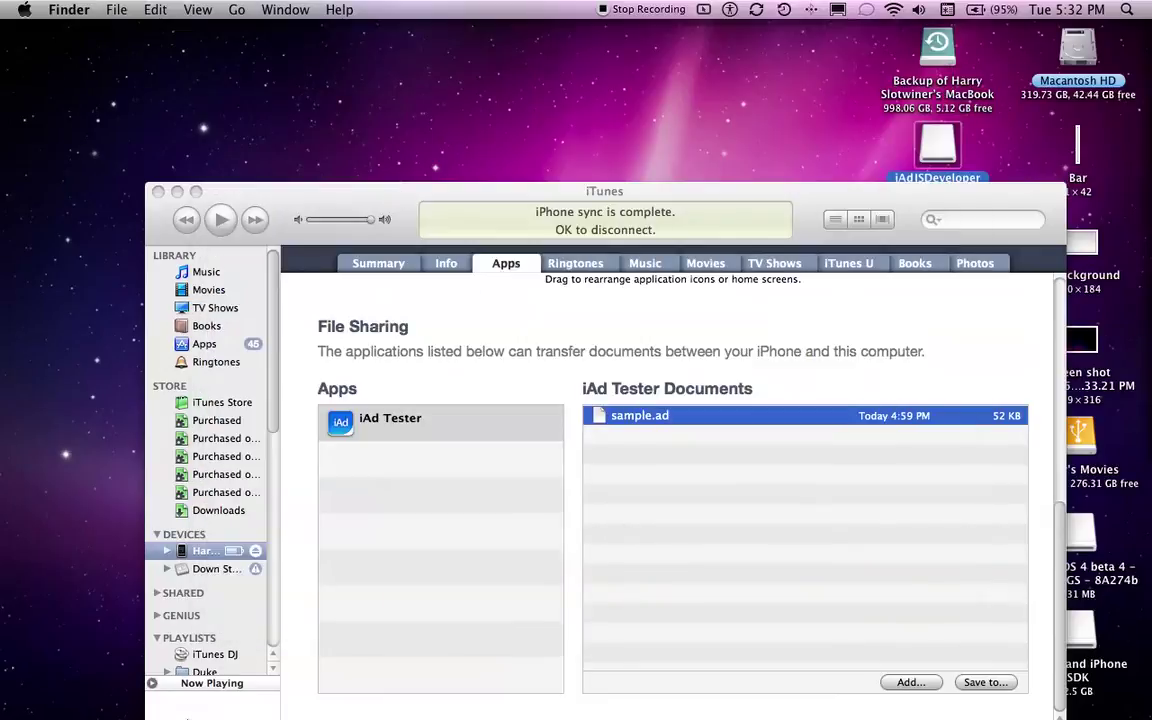
- Switch to Finder from the Dock and open a new window on the home folder
mouse_move(123, 705)
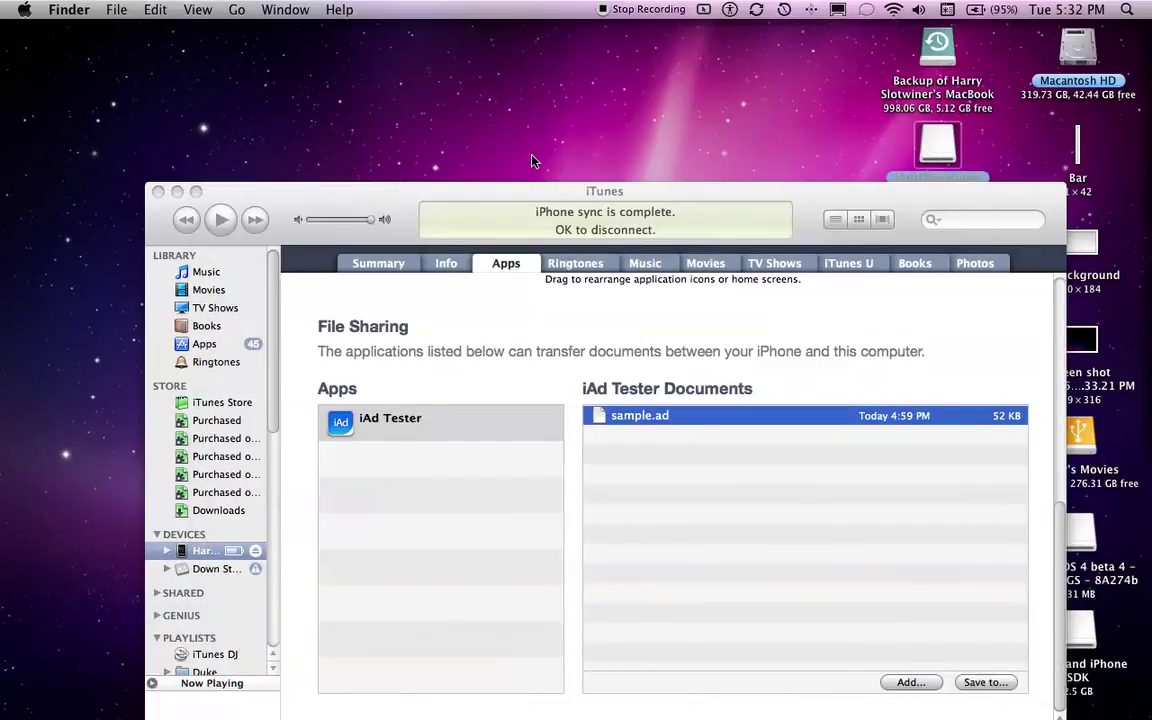
mouse_move(345, 705)
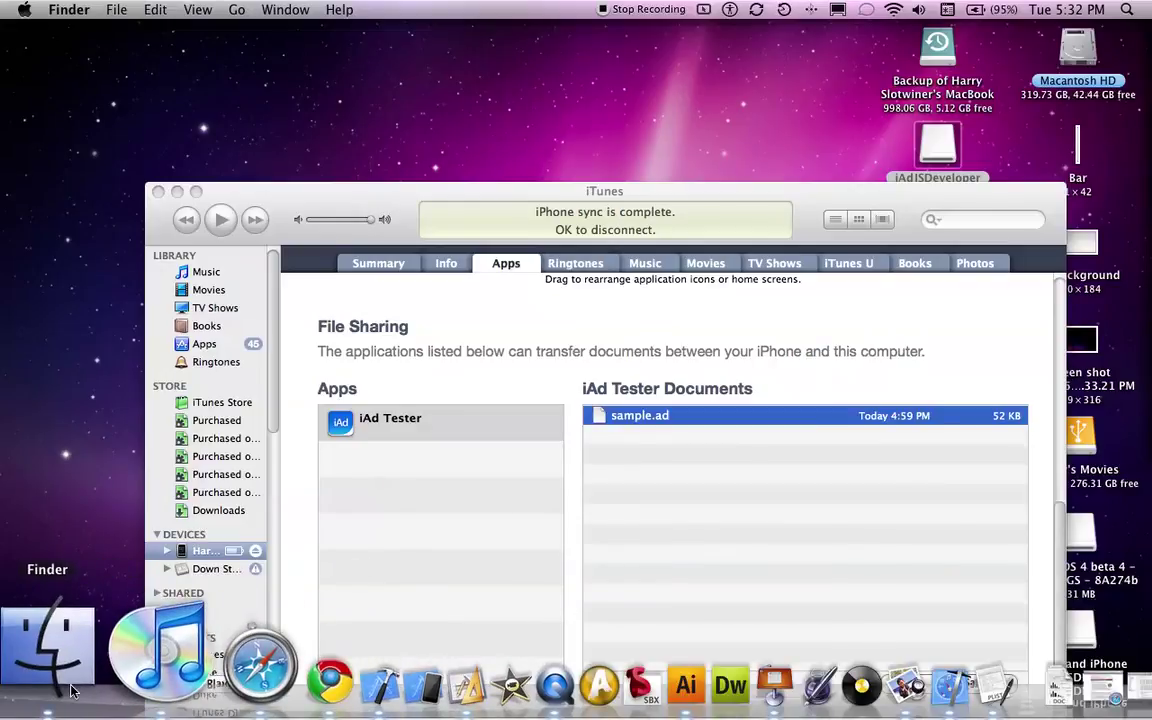
left_click(62, 686)
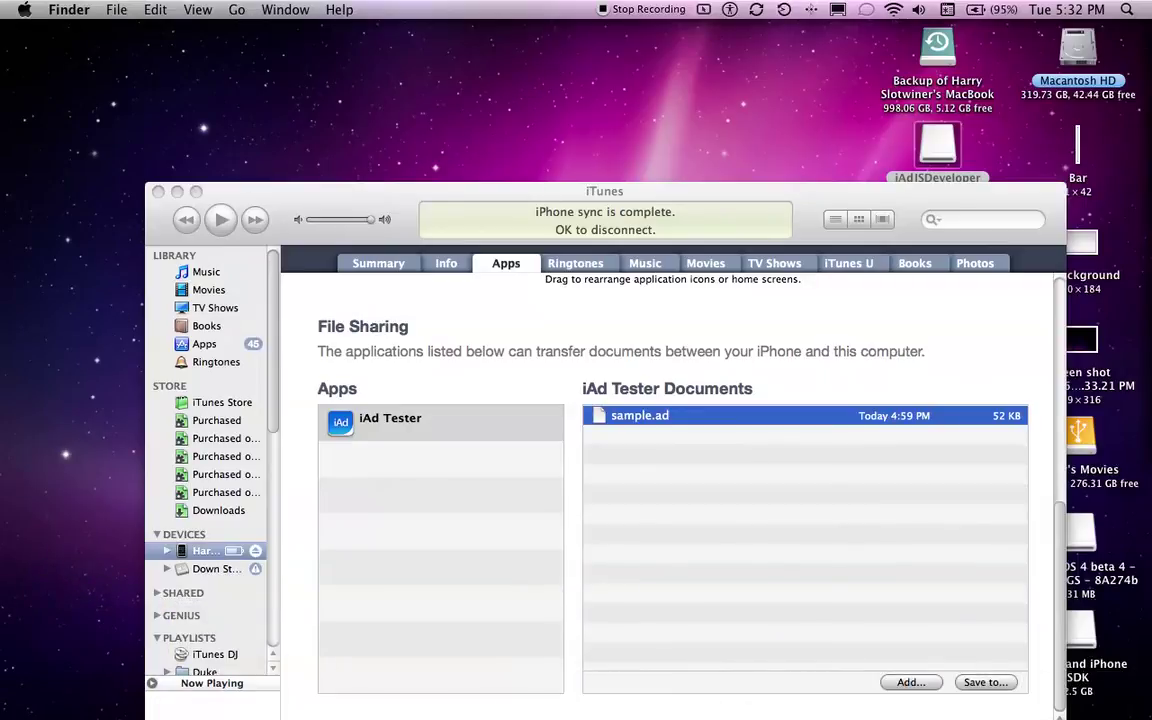
key("super+n")
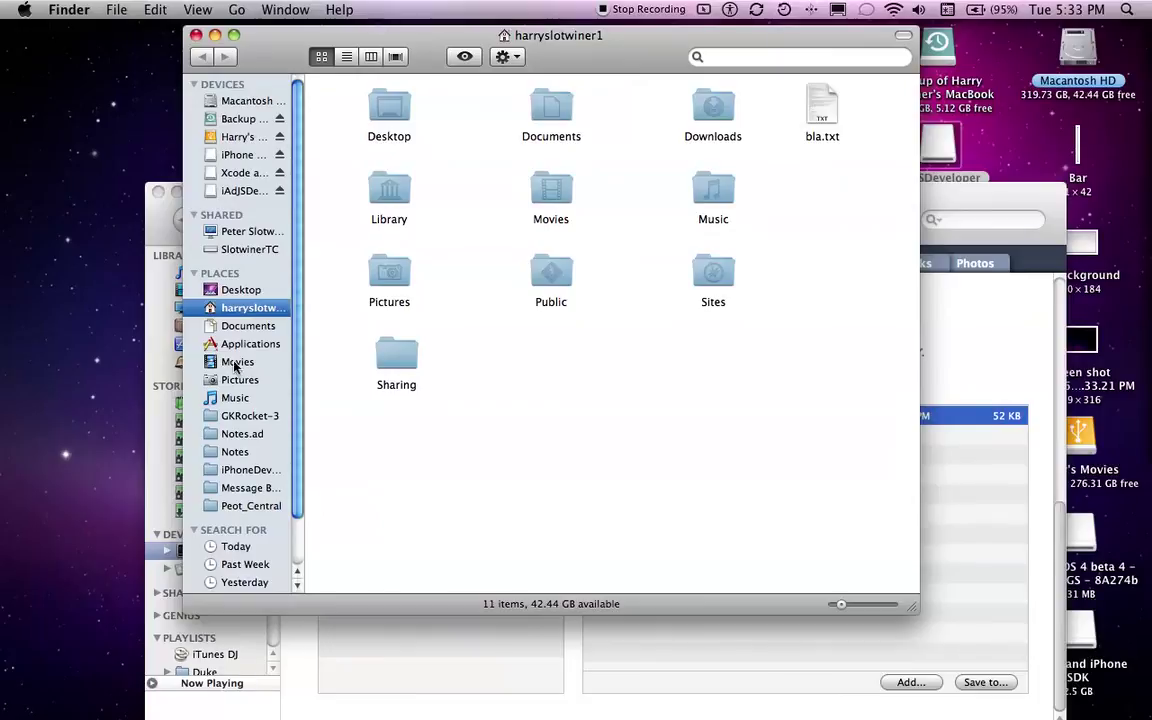
- Open Documents > TestAd.ad and paste AdUnit, Creatives and iAd.plist into it
left_click(240, 328)
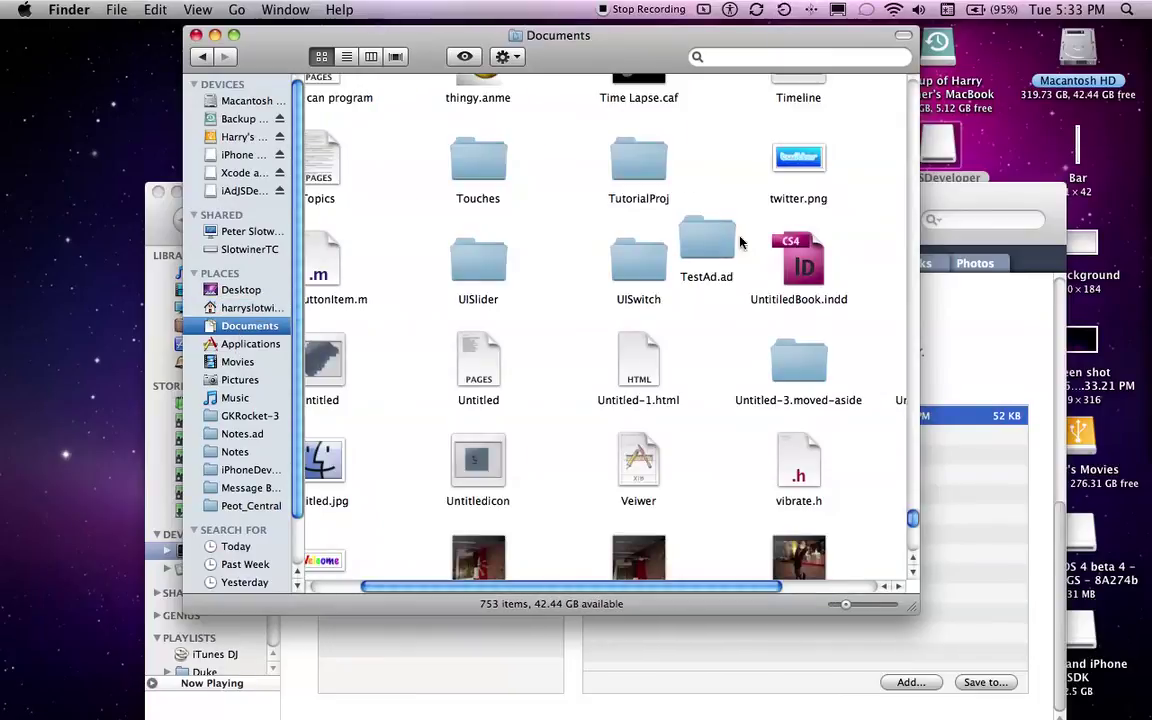
left_click(722, 248)
double_click(724, 250)
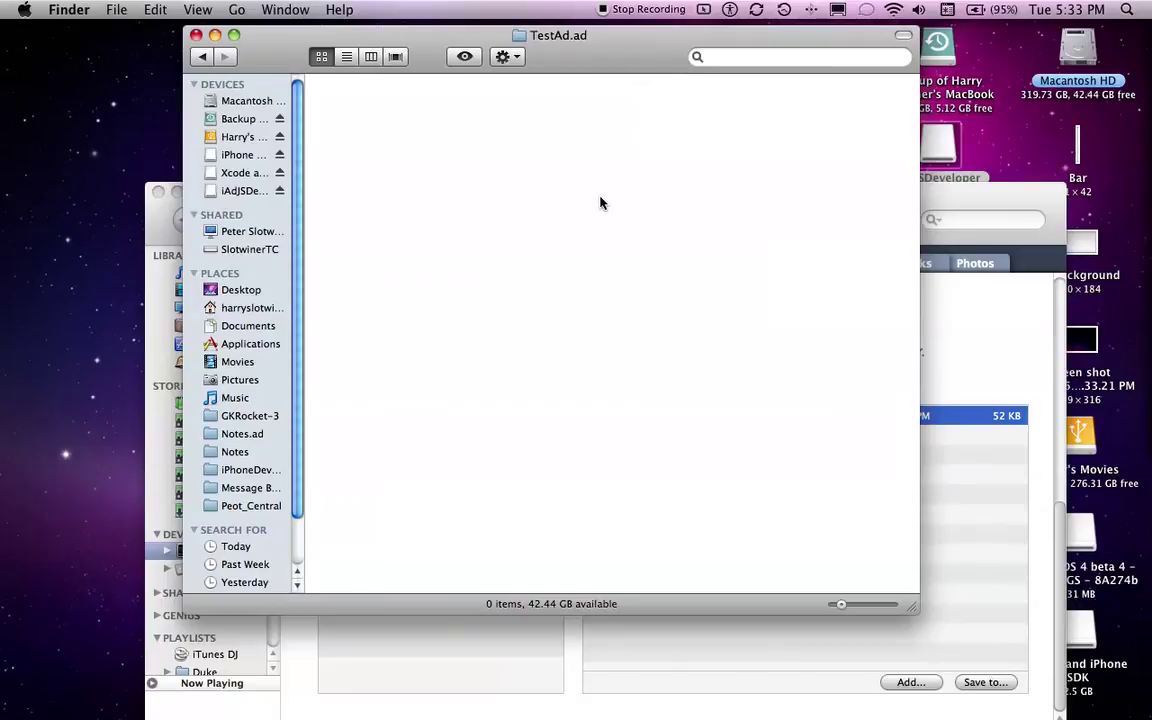
key("super+v")
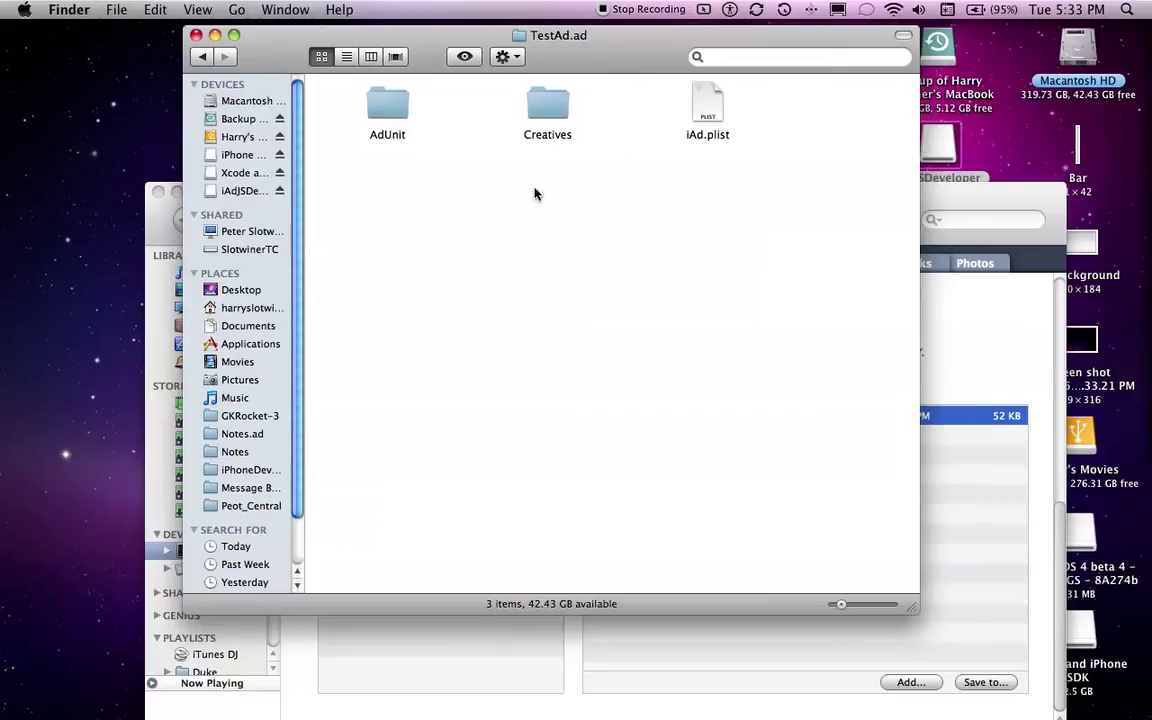
- Open index.html from the AdUnit folder in Dashcode (3.0.1)
double_click(386, 106)
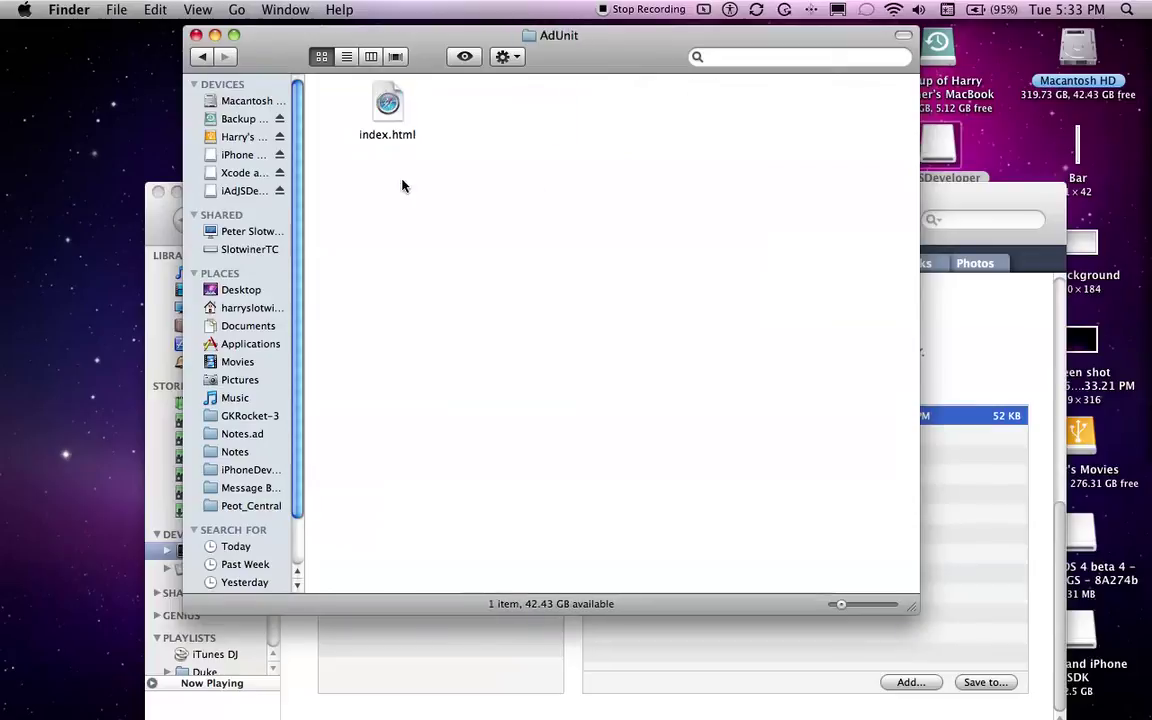
left_click(390, 107)
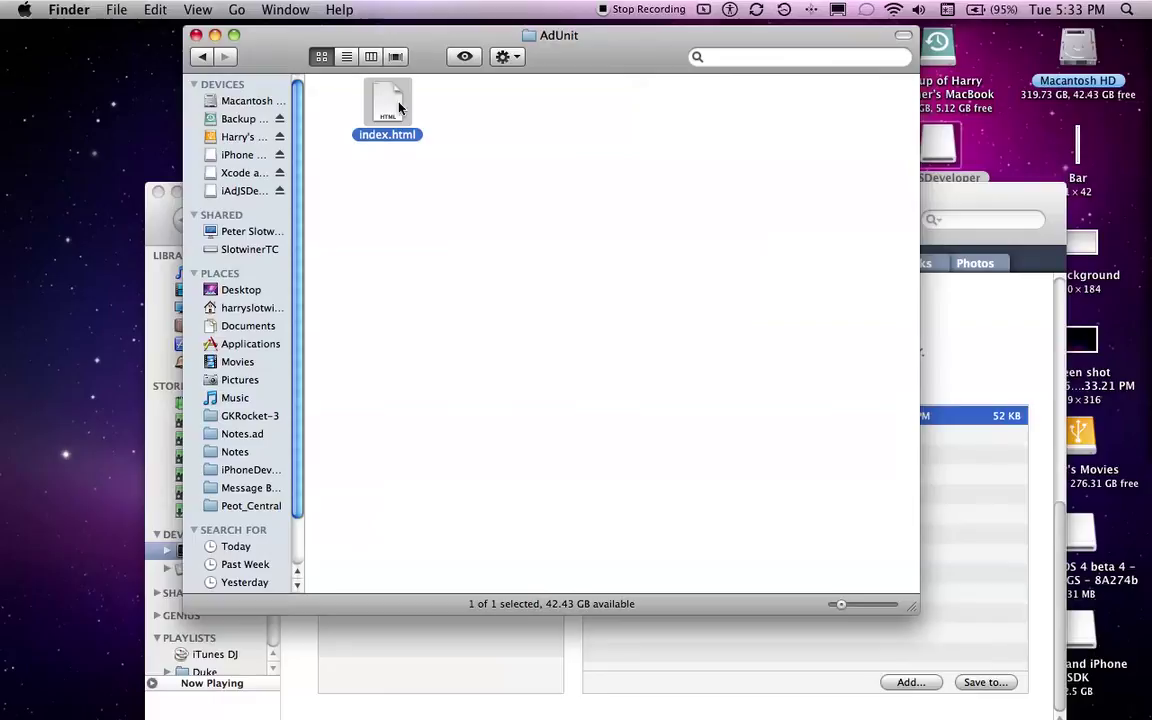
right_click(399, 103)
mouse_move(590, 130)
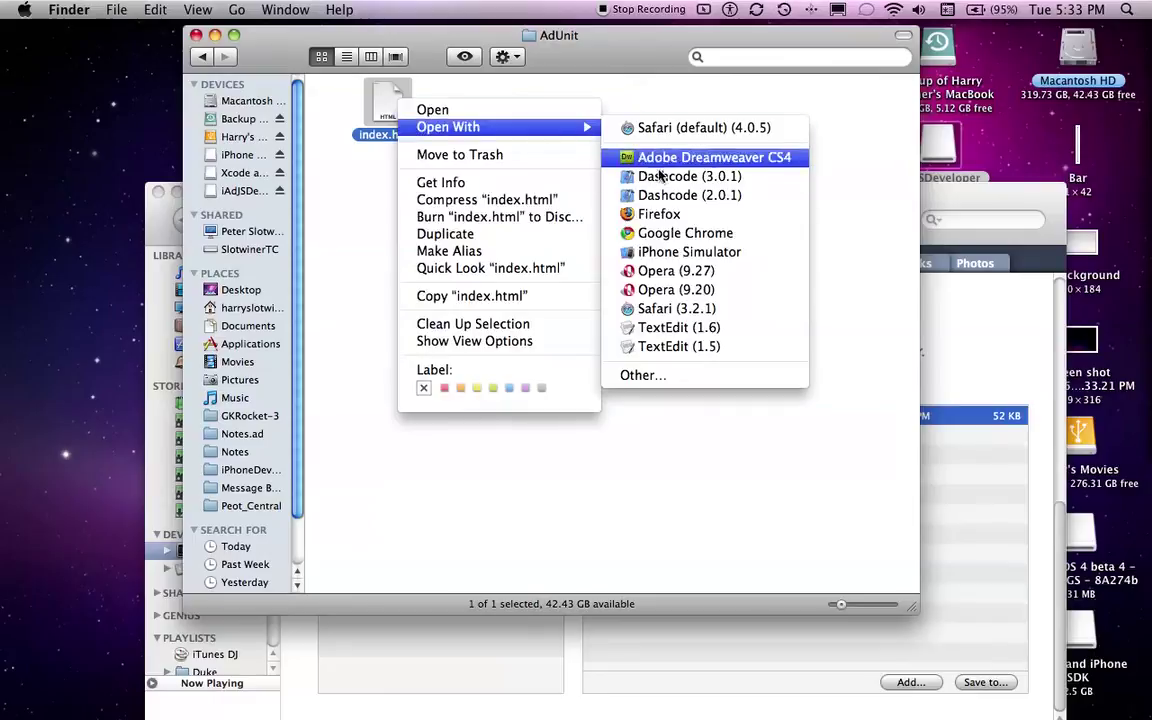
left_click(663, 184)
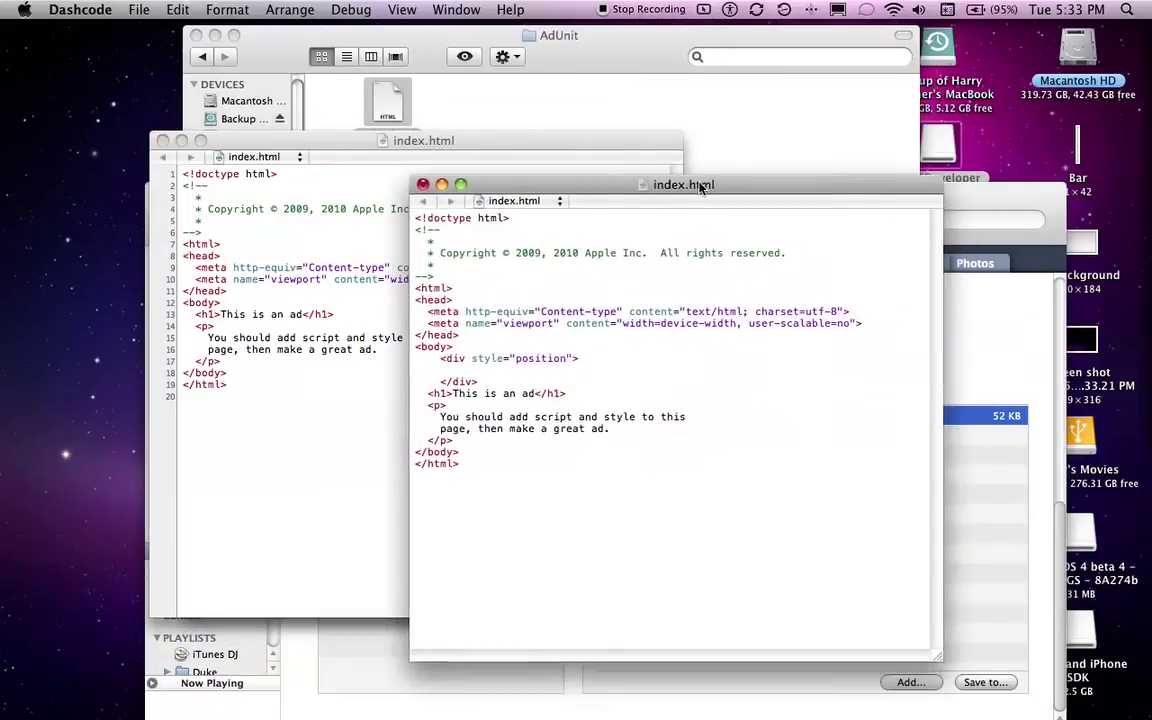
- Select all 19 lines of index.html code in Dashcode, then close the editor
left_click(424, 335)
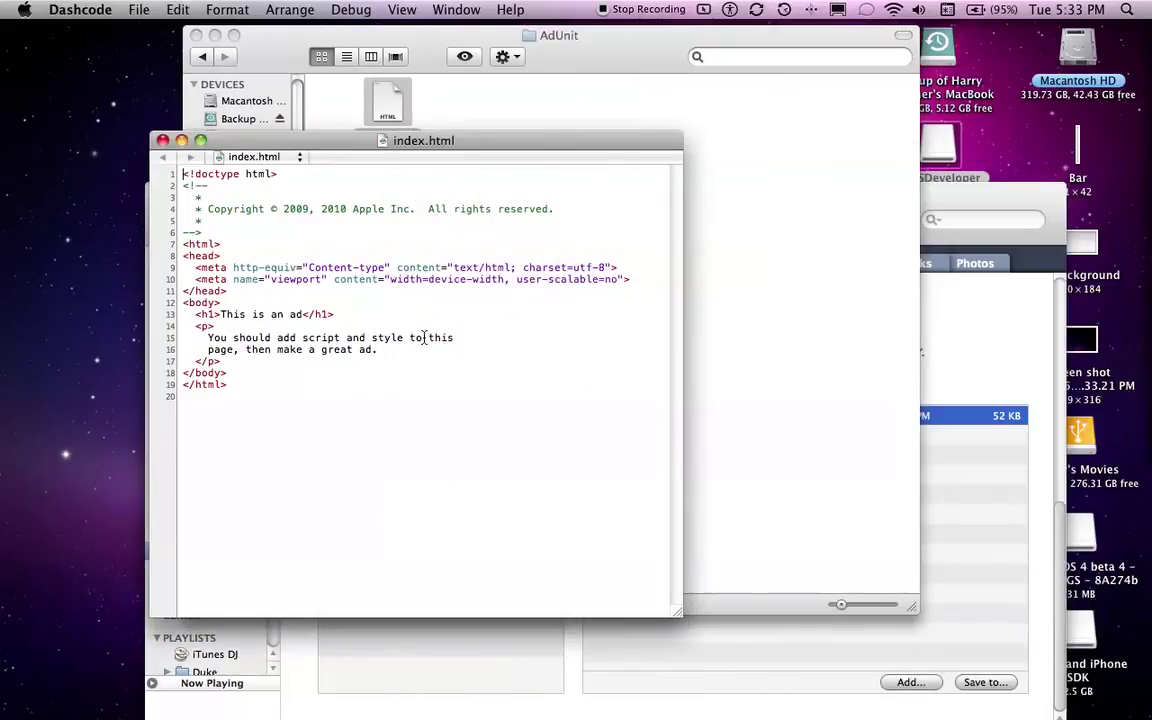
left_click_drag(401, 378, 297, 156)
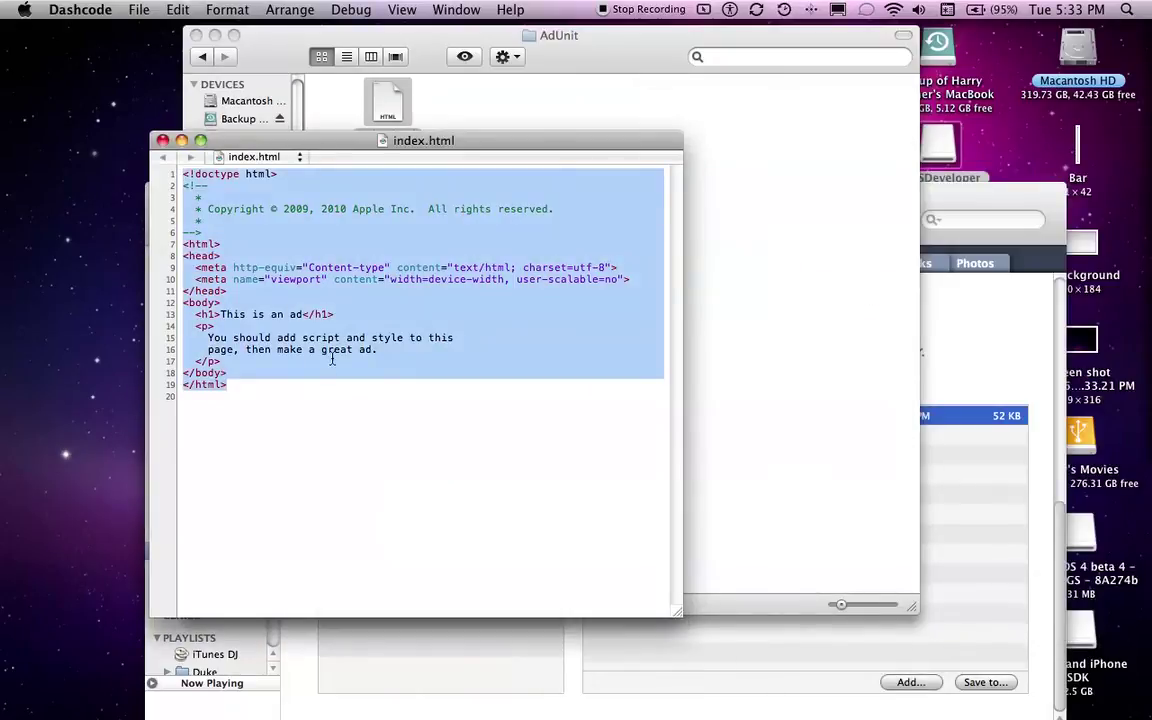
left_click(295, 387)
left_click_drag(295, 387, 280, 158)
key("super+w")
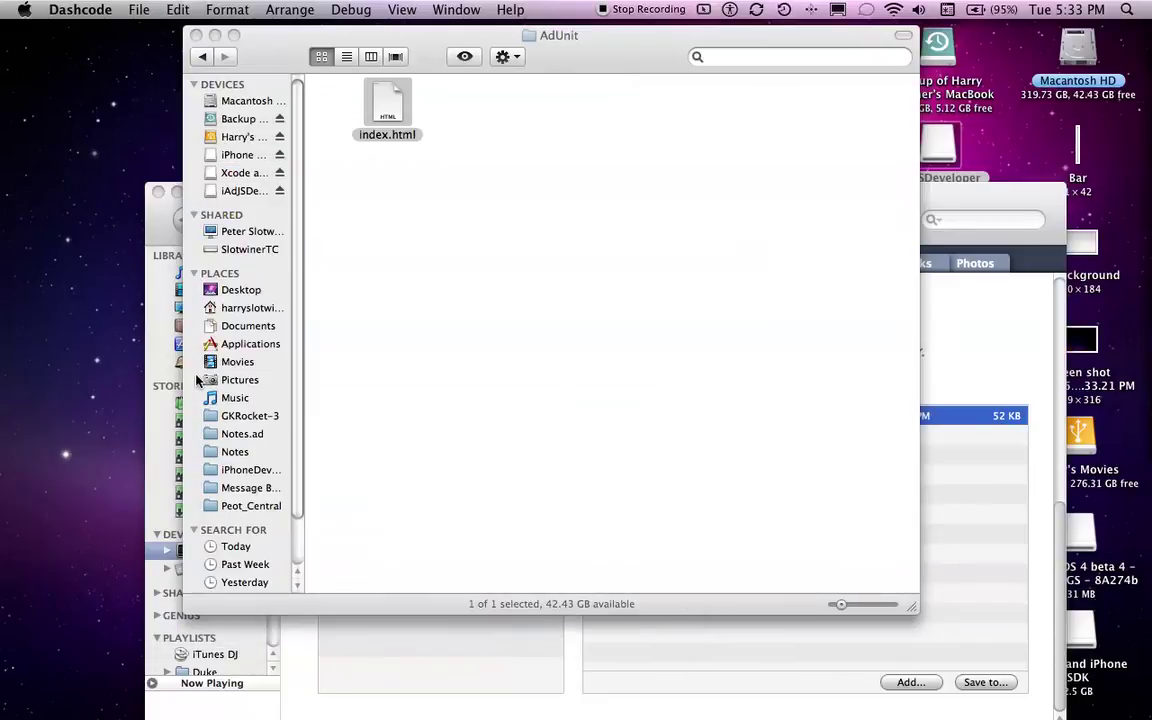
- Back in Finder, go up to Documents and return into TestAd.ad, nudging the window up
left_click(627, 226)
left_click(653, 177)
key("super+Up")
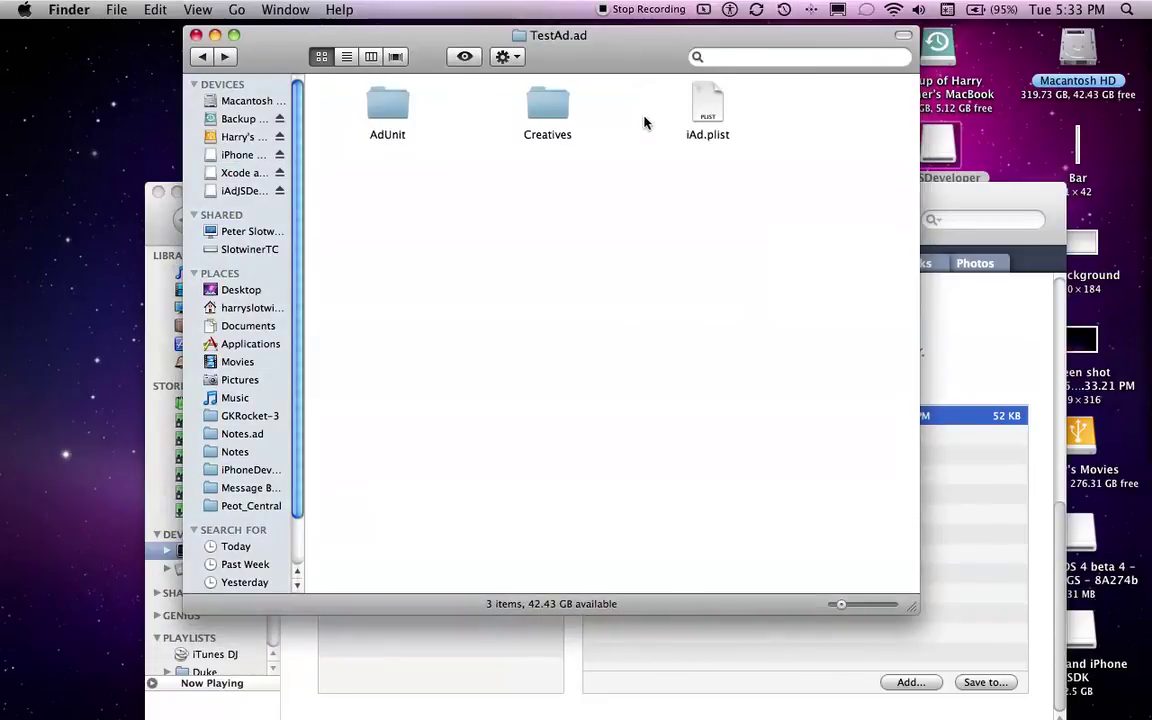
key("super+Up")
key("super+Down")
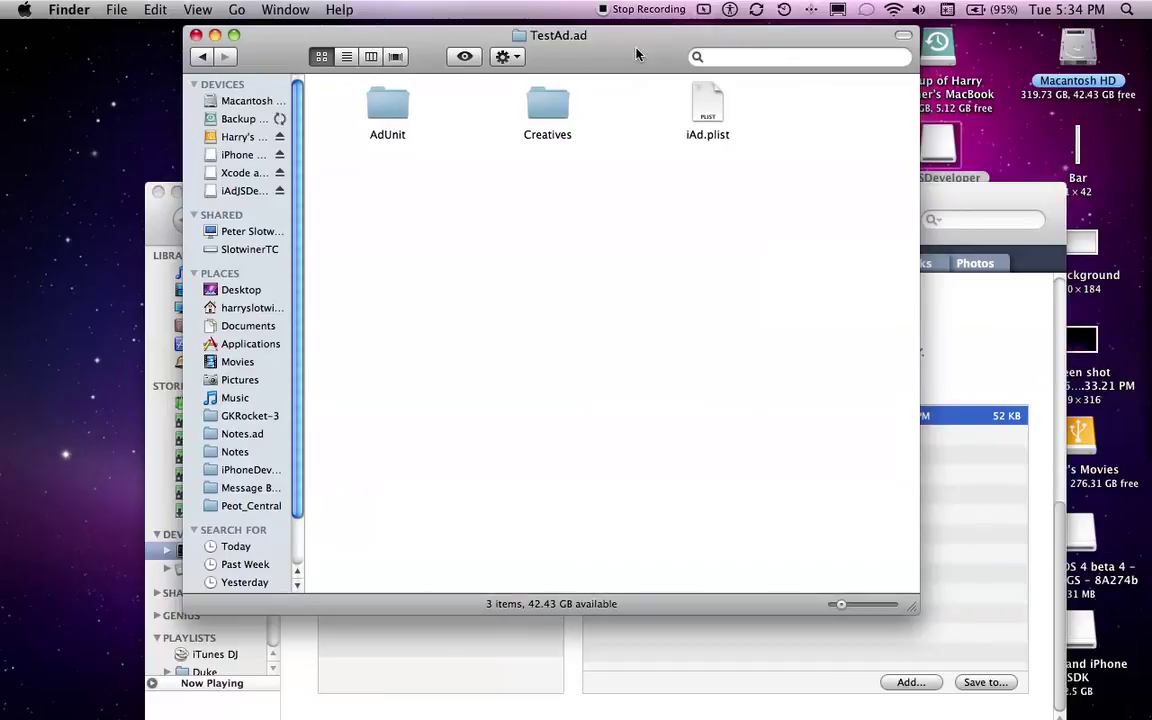
left_click_drag(572, 31, 572, 26)
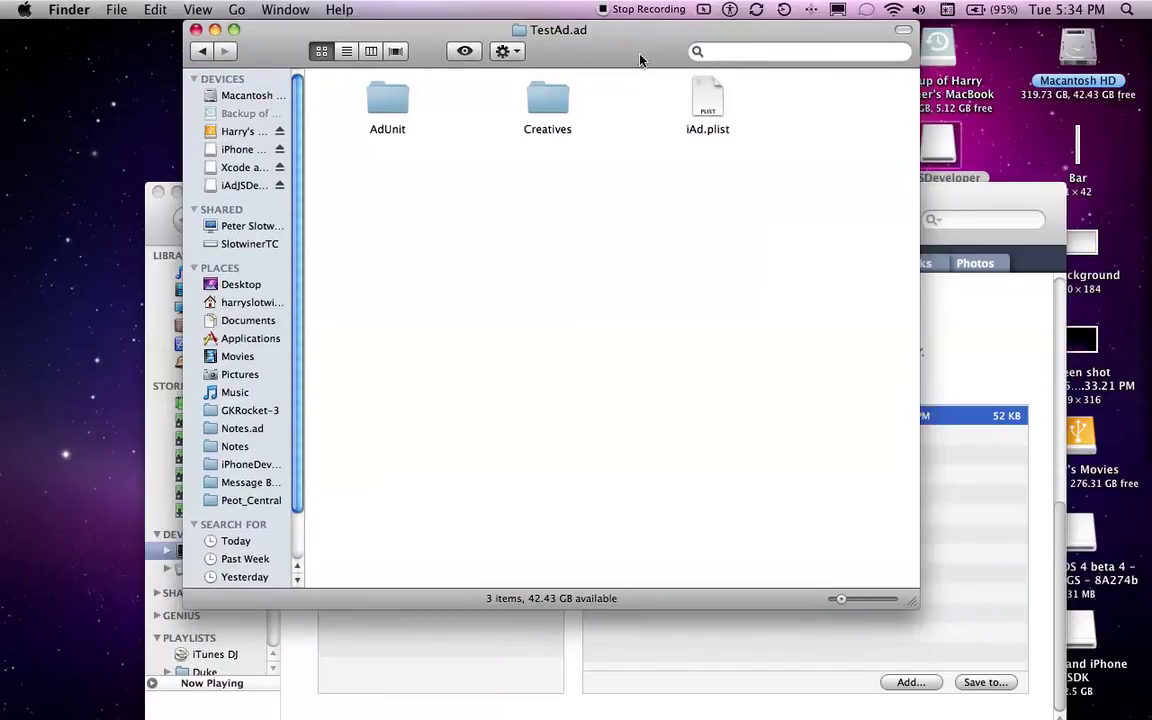